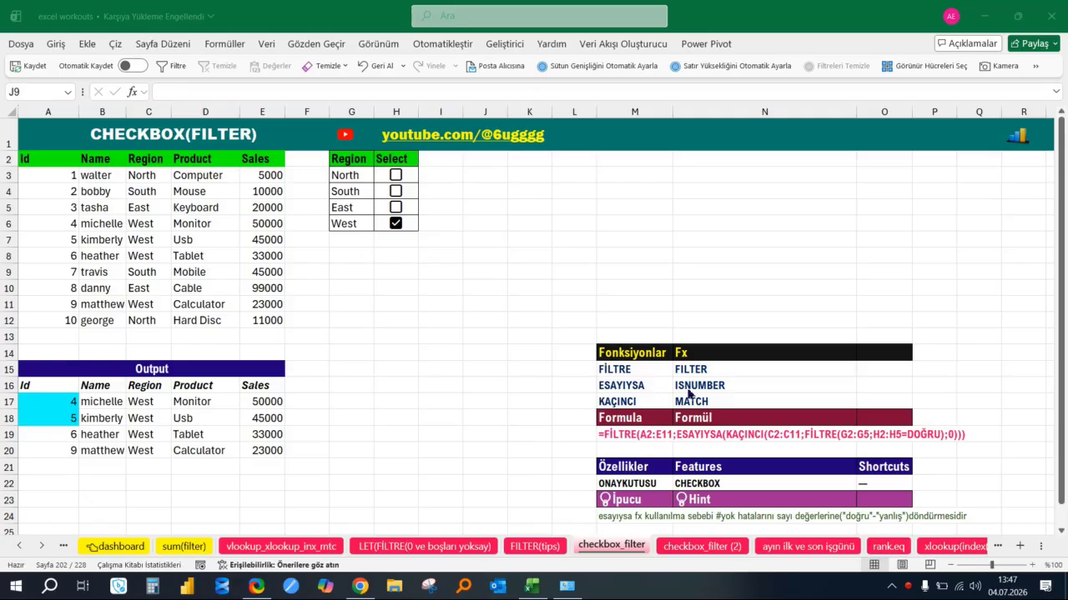
# Step: Check the built-in descriptions of the FİLTRE, ESAYIYSA and KAÇINCI functions from cell L8 without entering a formula
pyautogui.click(572, 256)
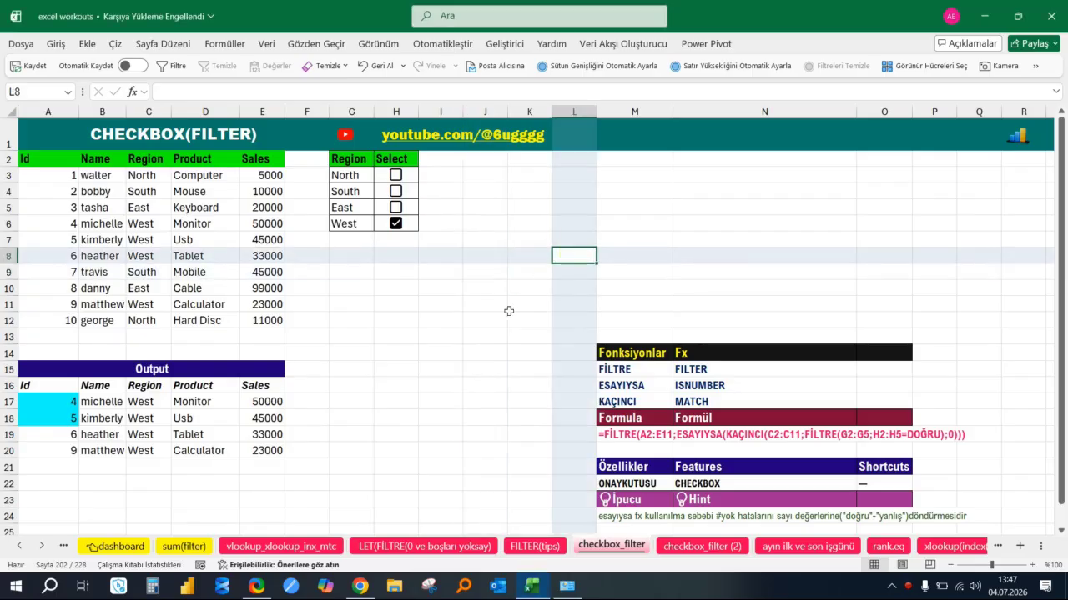
pyautogui.write('=fil')
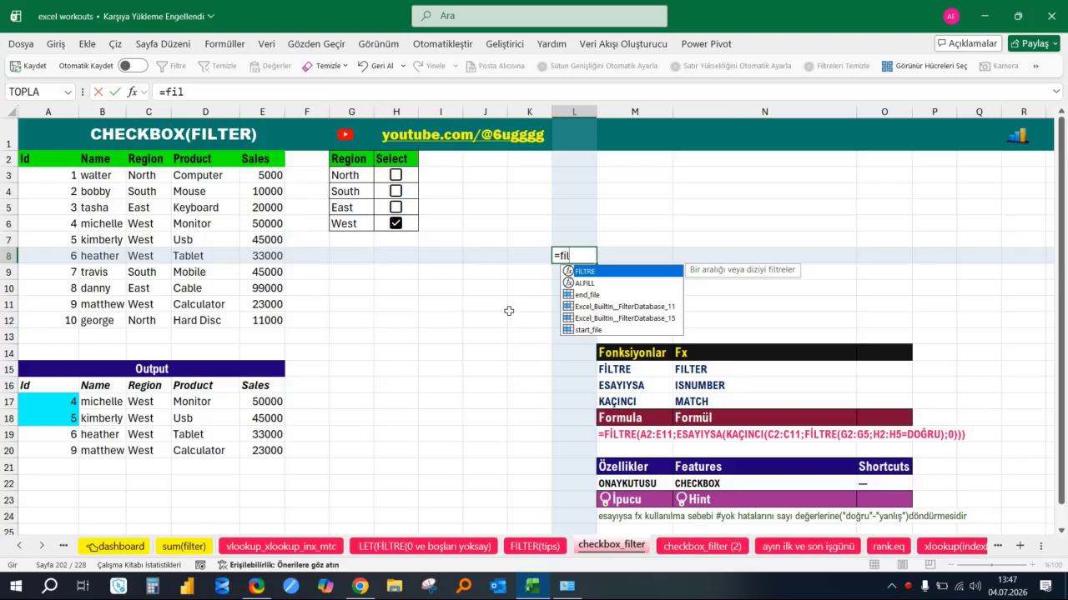
pyautogui.press('Escape')
pyautogui.press('Escape')
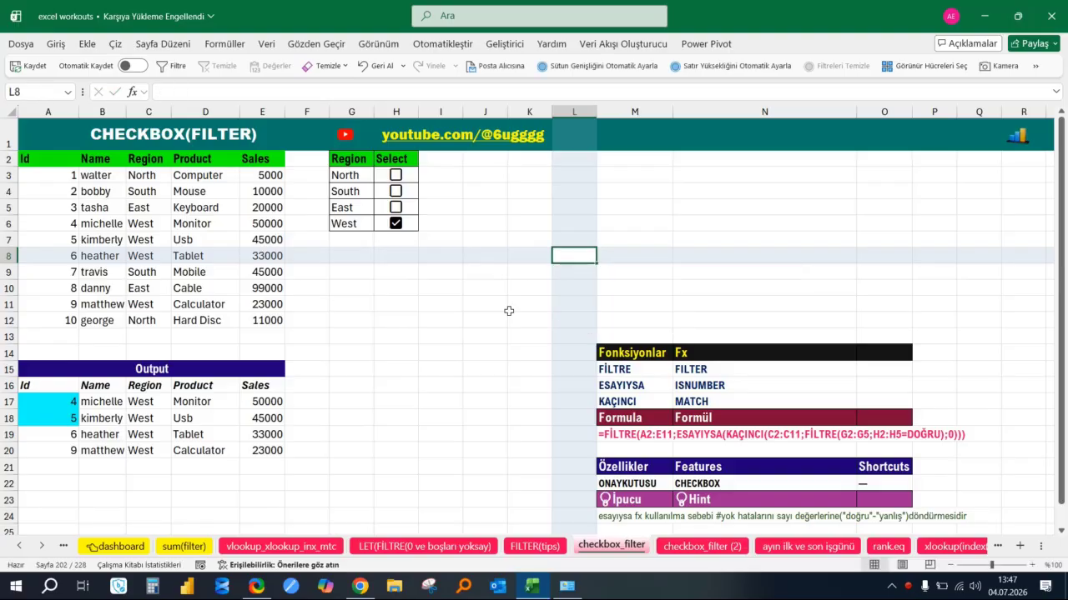
pyautogui.write('?')
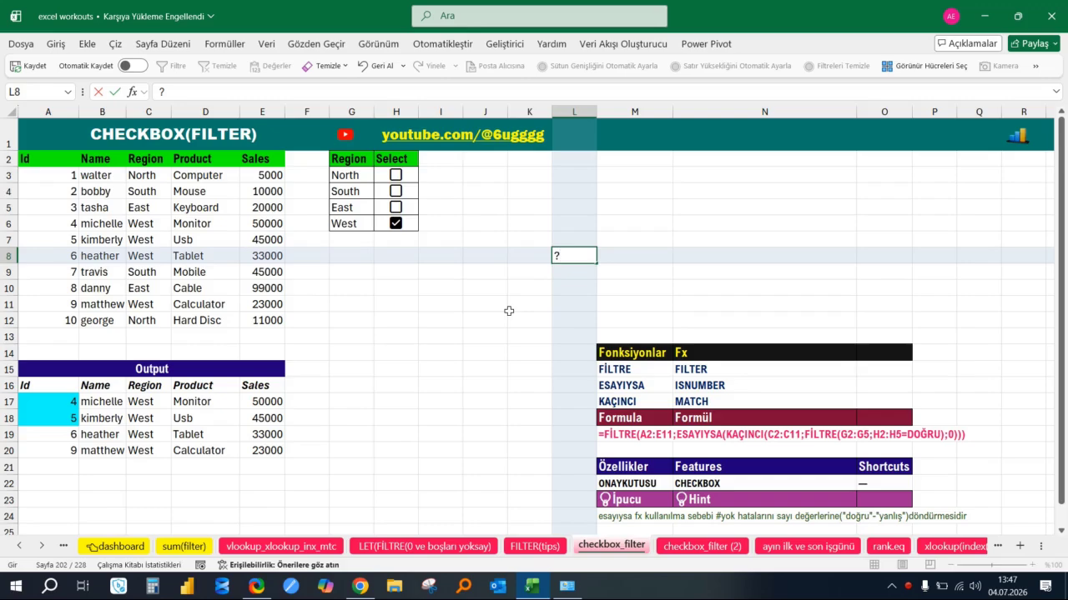
pyautogui.press('BackSpace')
pyautogui.write('=esa')
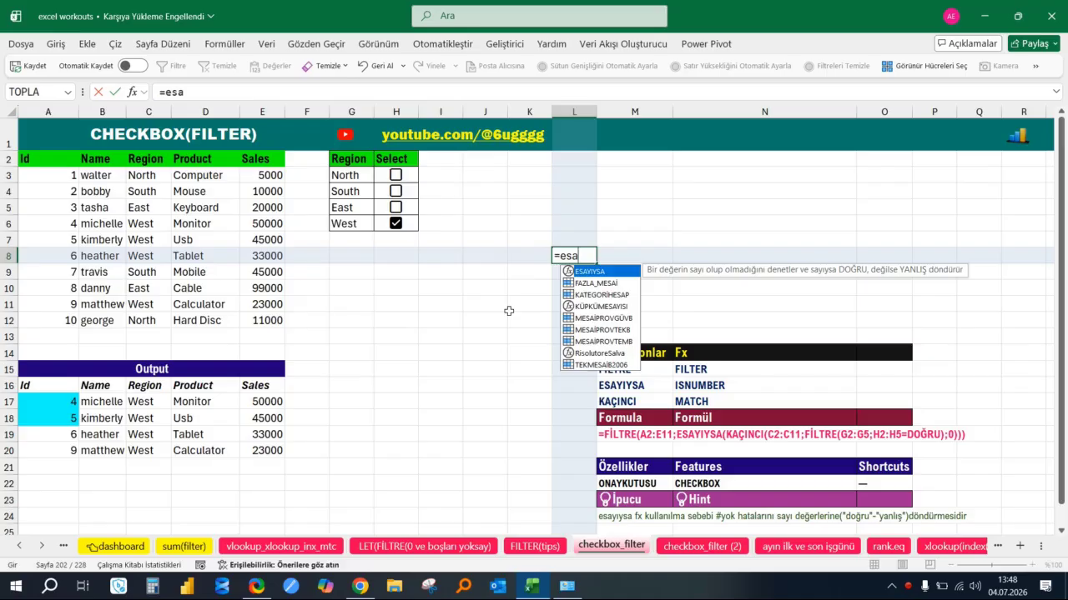
pyautogui.press('Escape')
pyautogui.press('Escape')
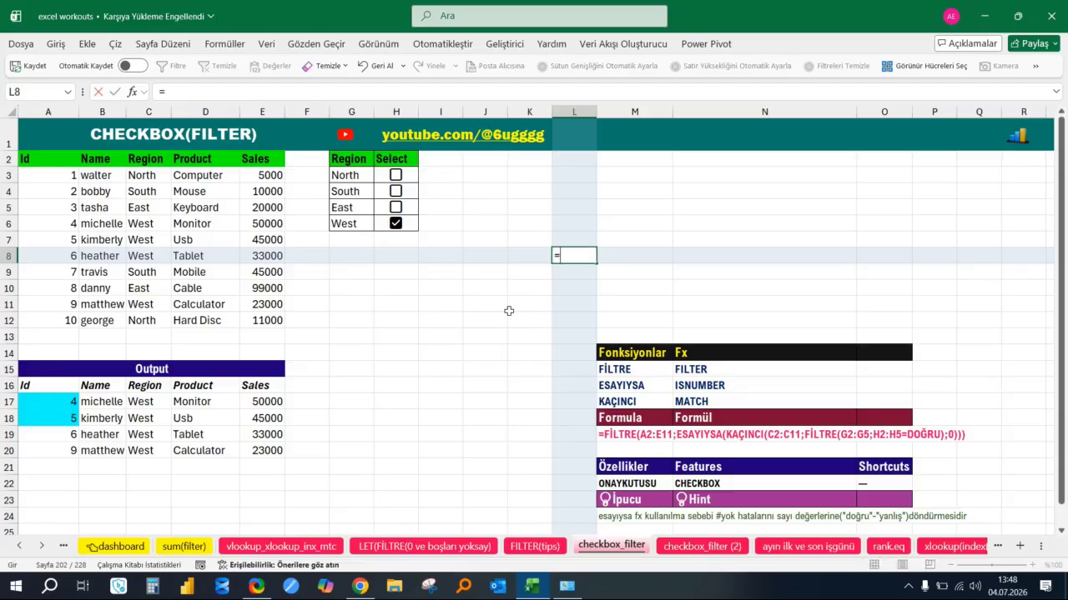
pyautogui.write('=kaç')
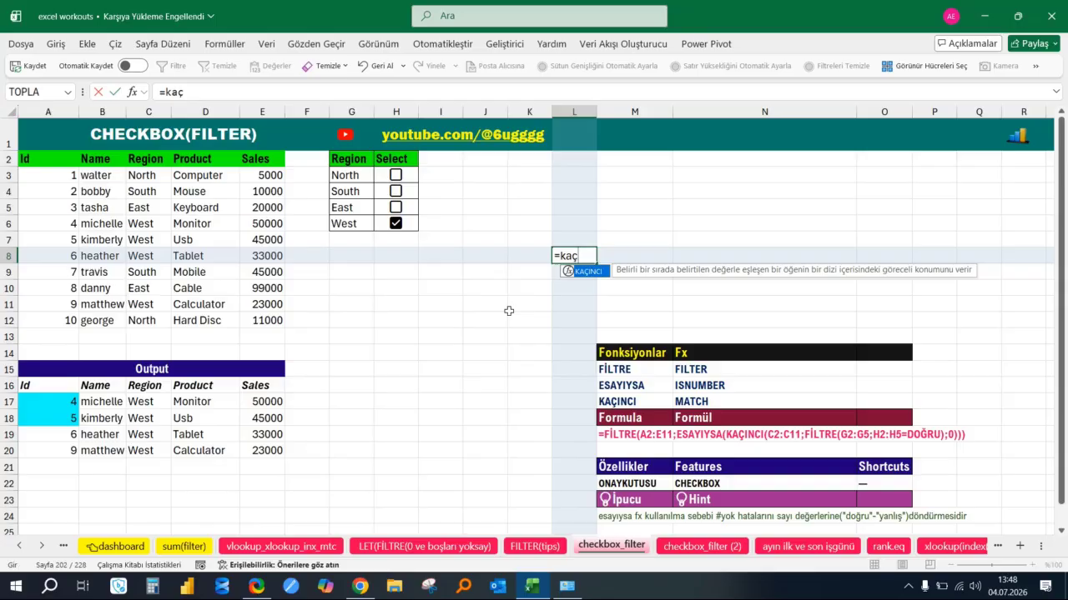
pyautogui.press('Escape')
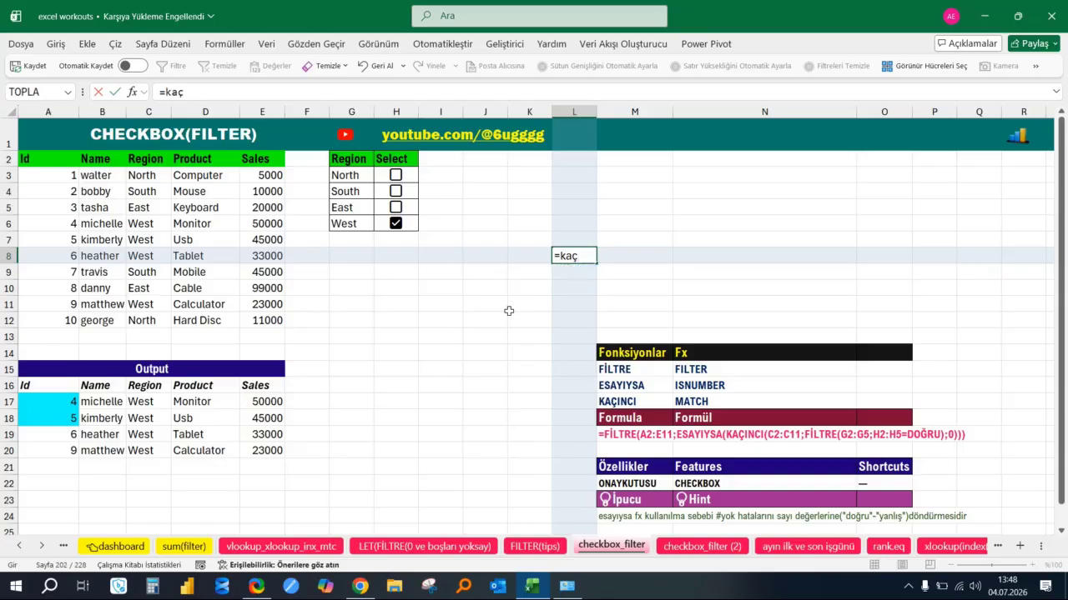
pyautogui.press('Escape')
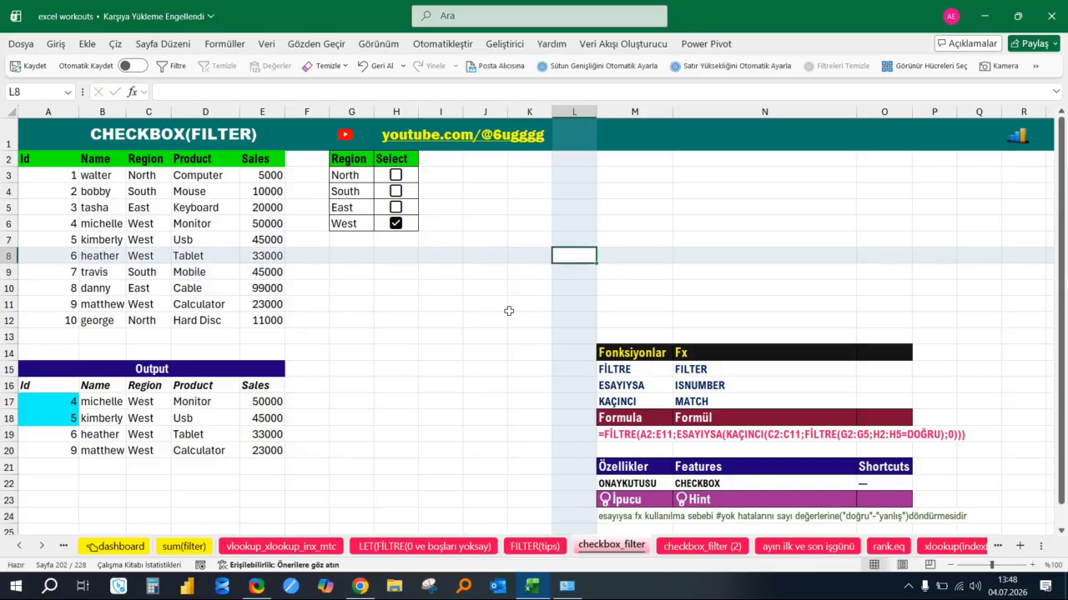
# Step: Clear the West checkbox in the region selection table so that no region is selected
pyautogui.click(400, 258)
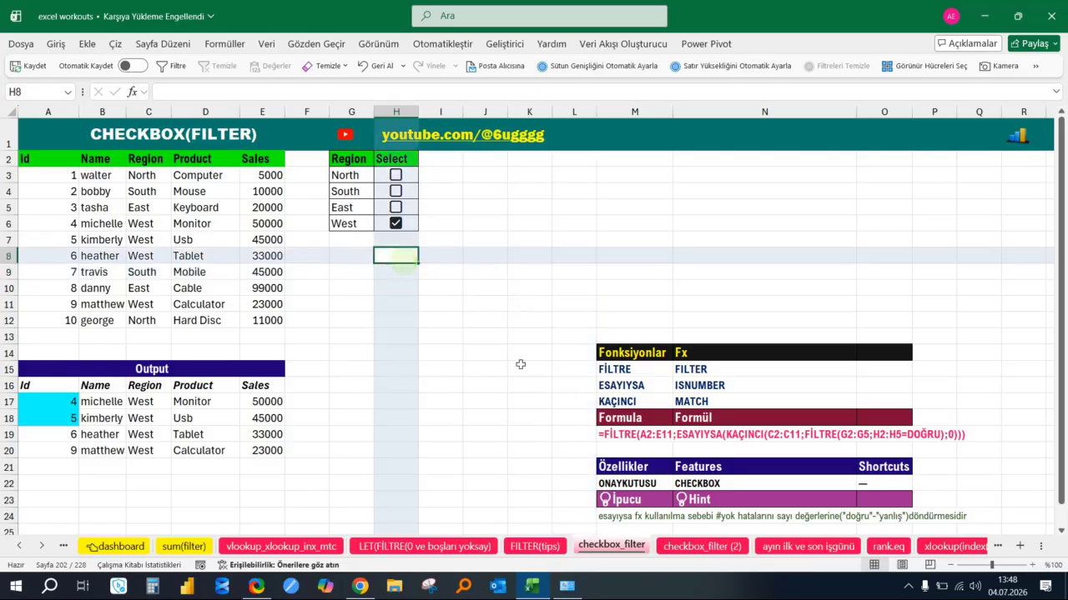
pyautogui.moveTo(342, 152); pyautogui.dragTo(400, 224)
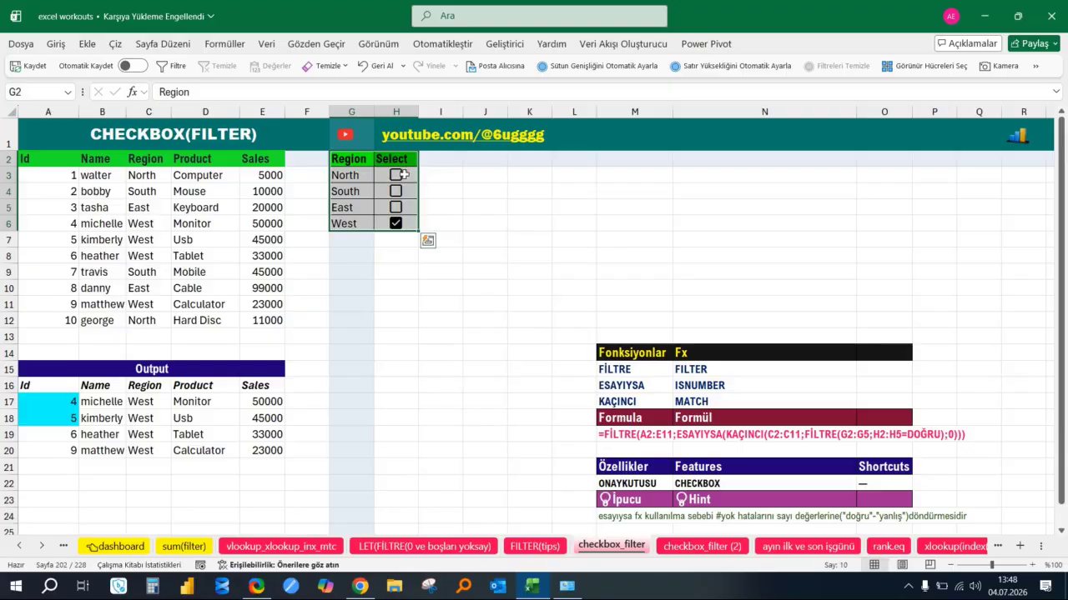
pyautogui.click(395, 224)
pyautogui.click(423, 273)
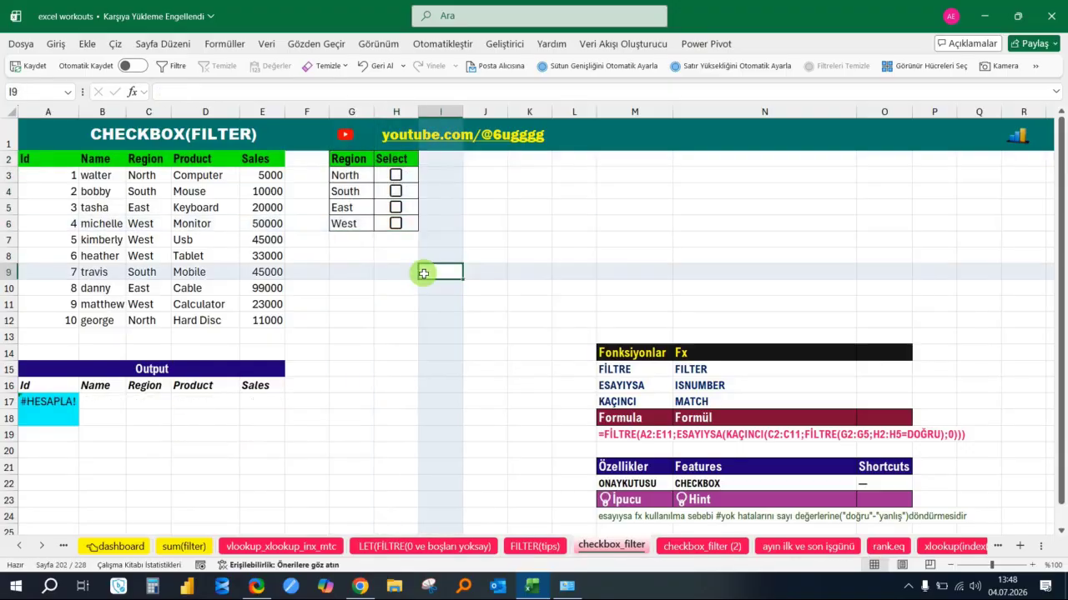
# Step: Highlight the source table, the Output block and the source Region column in turn to review the data layout
pyautogui.moveTo(33, 158); pyautogui.dragTo(251, 317)
pyautogui.moveTo(31, 368); pyautogui.dragTo(274, 424)
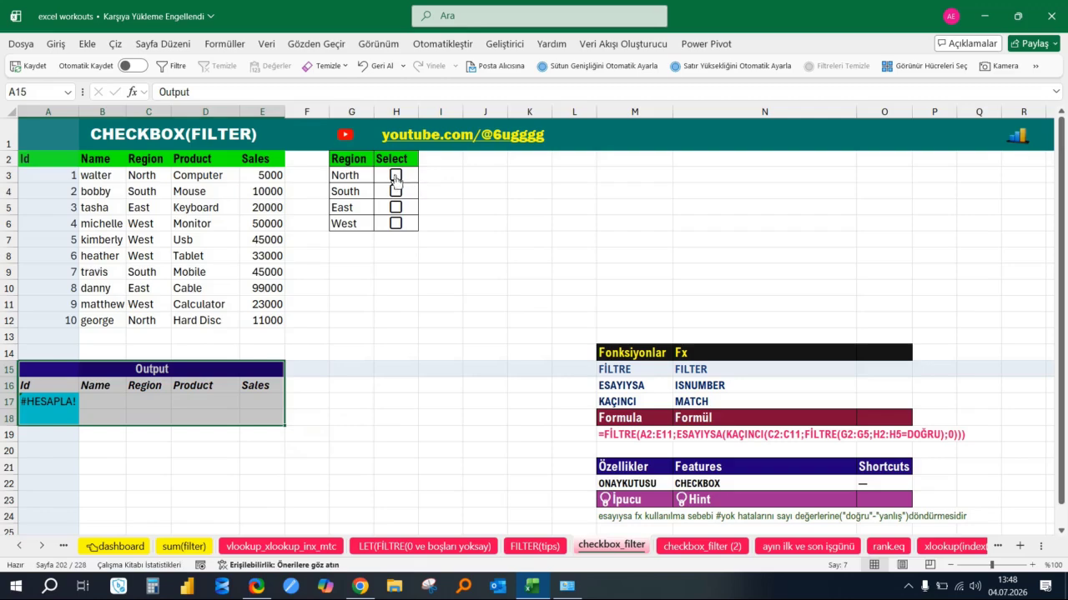
pyautogui.moveTo(142, 158); pyautogui.dragTo(142, 320)
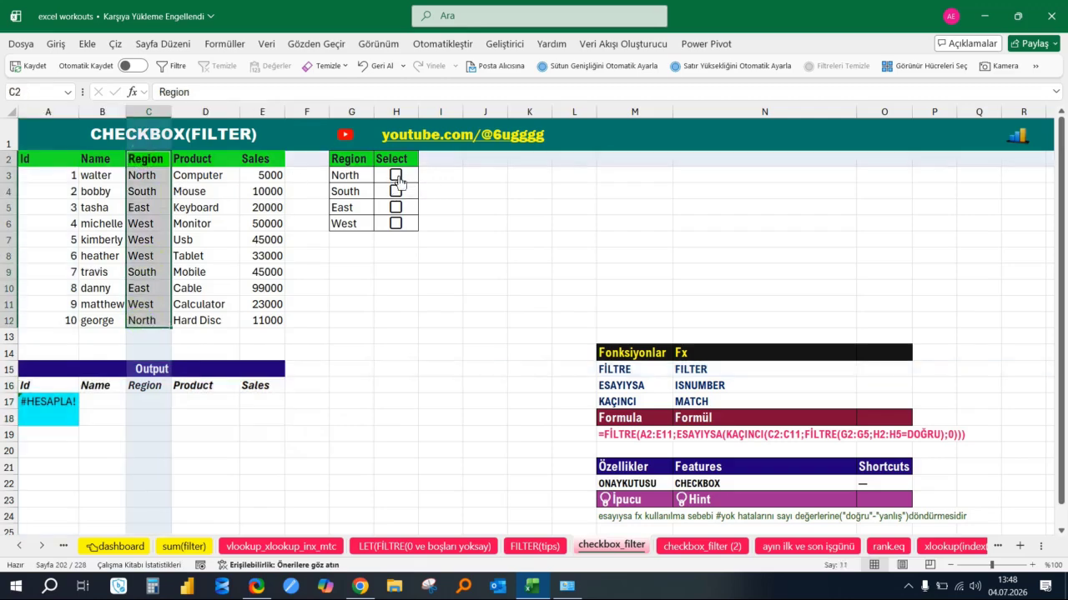
pyautogui.click(486, 291)
# Step: Tick the North checkbox and highlight both North rows in the source table for comparison with the Output block
pyautogui.click(395, 177)
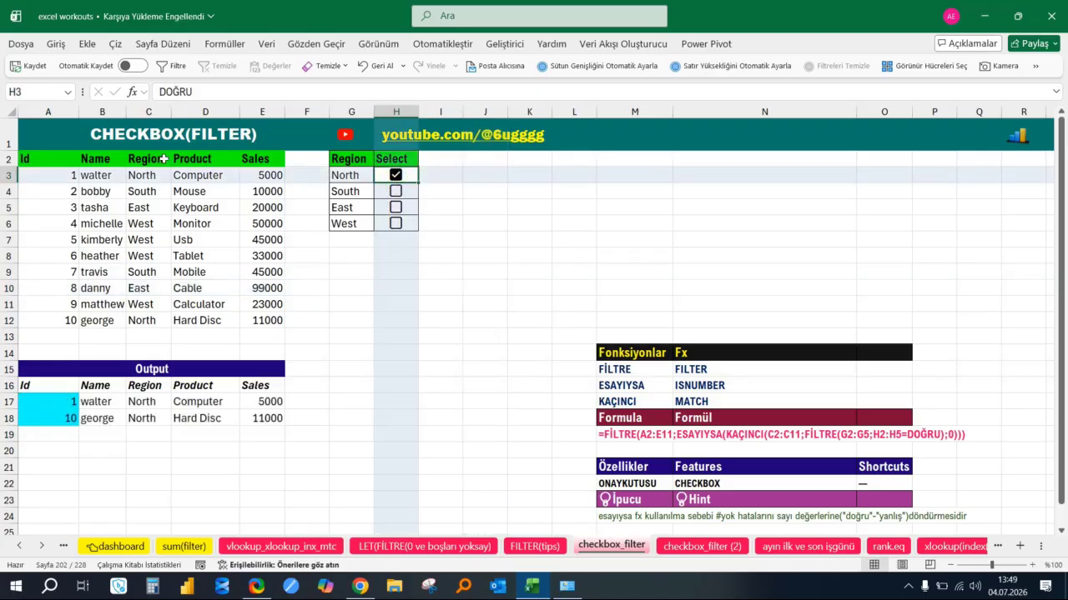
pyautogui.click(141, 176)
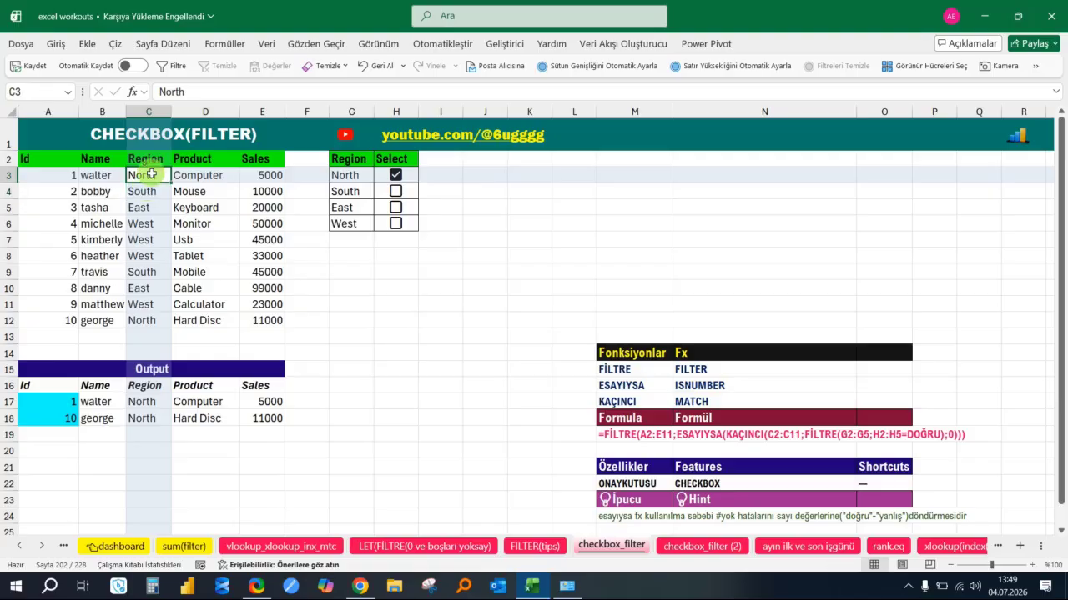
pyautogui.moveTo(56, 177); pyautogui.dragTo(279, 175)
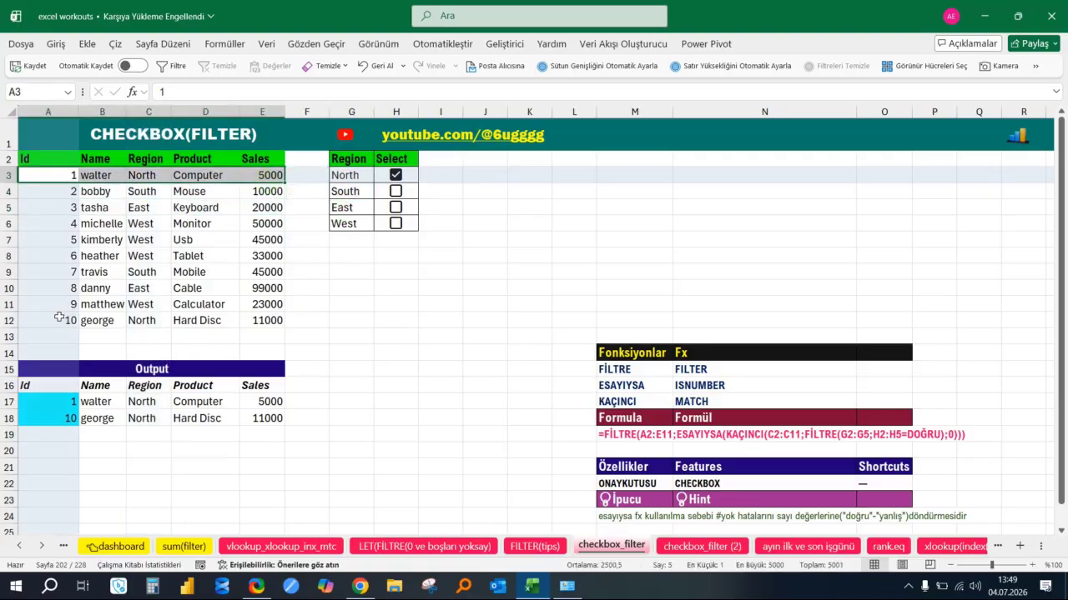
pyautogui.keyDown('ctrl'); pyautogui.moveTo(57, 320); pyautogui.dragTo(244, 321); pyautogui.keyUp('ctrl')
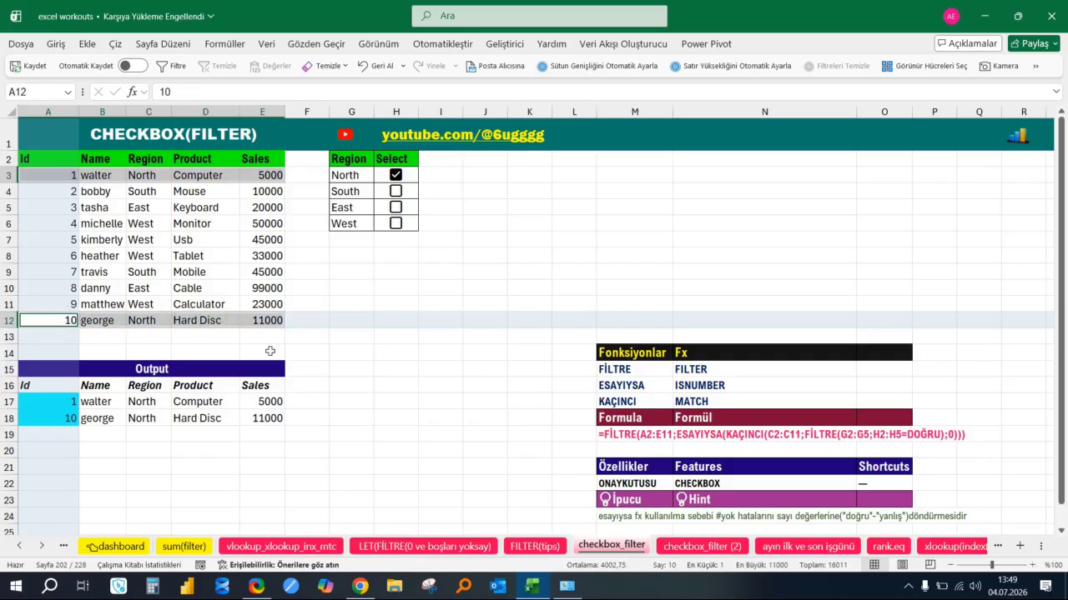
# Step: Switch the ticked region from North to South and highlight the South rows in the source table and the Output block
pyautogui.click(395, 177)
pyautogui.click(396, 192)
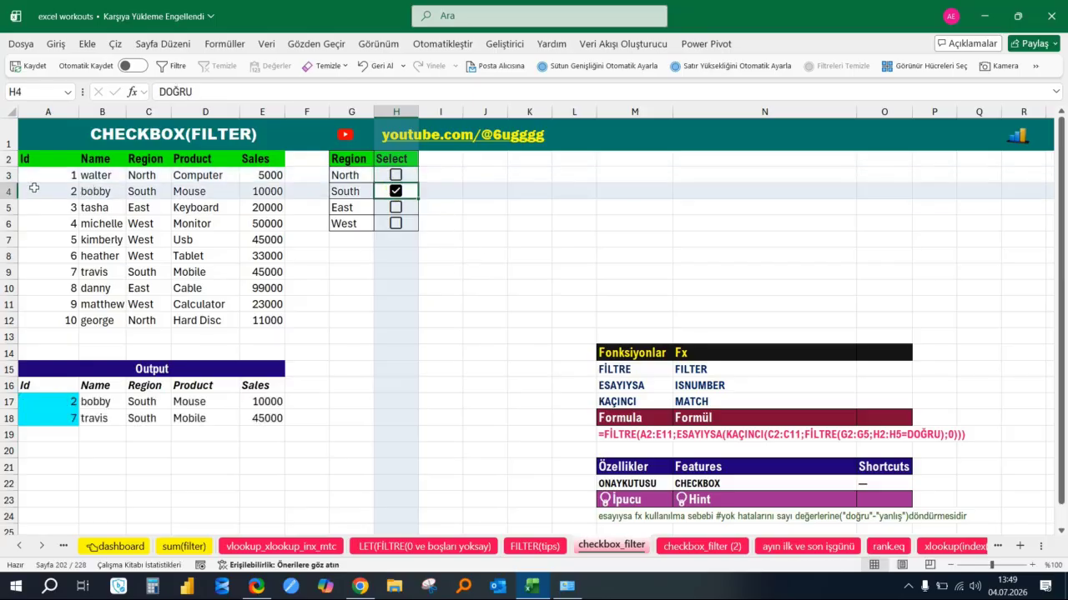
pyautogui.moveTo(34, 191); pyautogui.dragTo(275, 193)
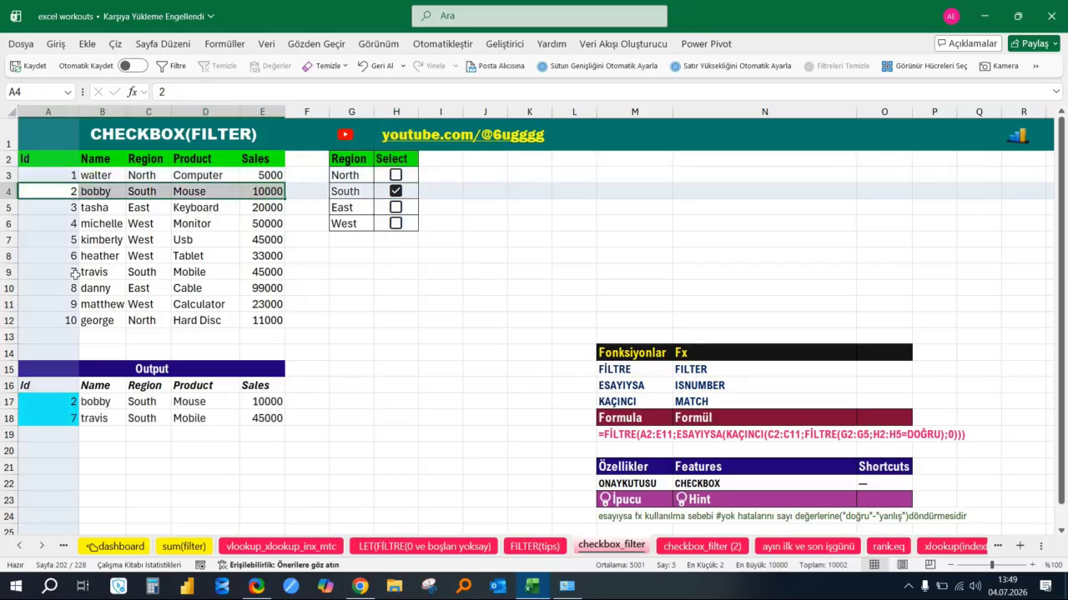
pyautogui.moveTo(55, 272); pyautogui.dragTo(280, 272)
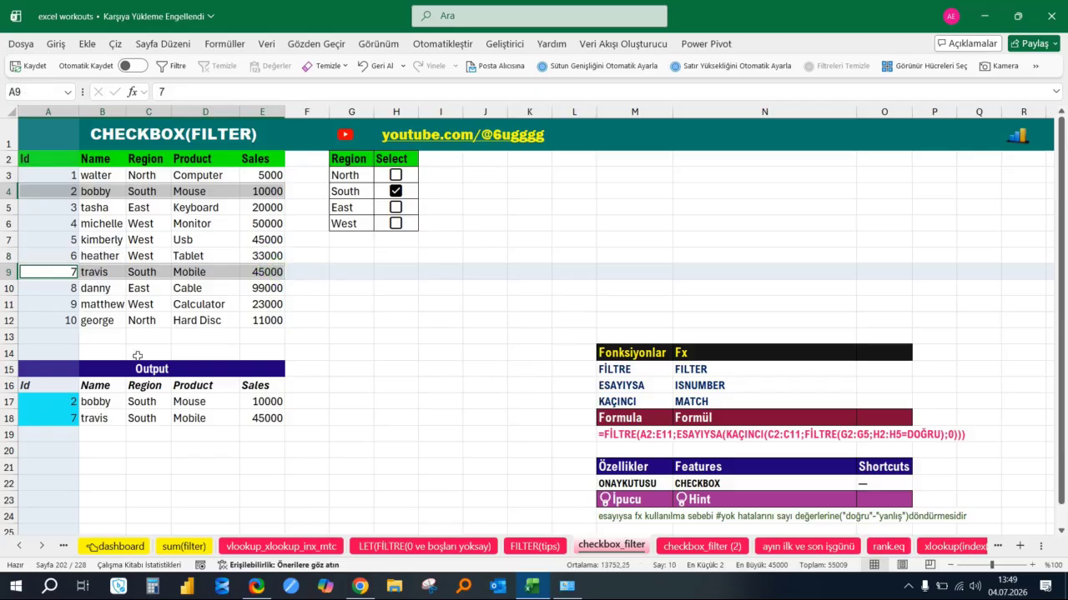
pyautogui.moveTo(55, 367); pyautogui.dragTo(258, 420)
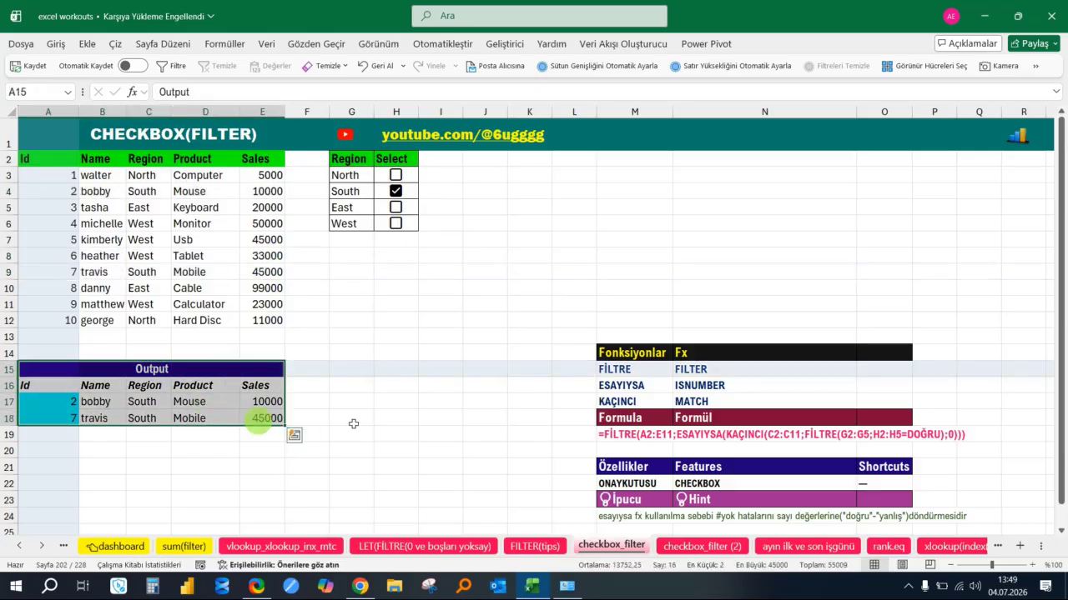
pyautogui.click(459, 292)
# Step: Test the filter with North and South ticked together and with East alone, leaving all checkboxes cleared
pyautogui.click(395, 175)
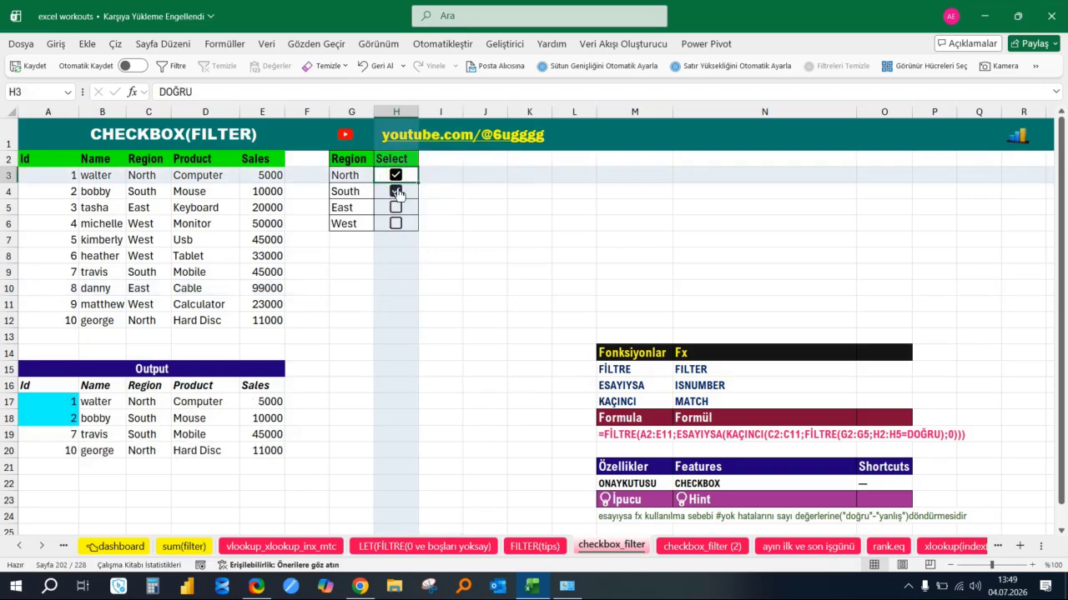
pyautogui.click(397, 191)
pyautogui.click(396, 176)
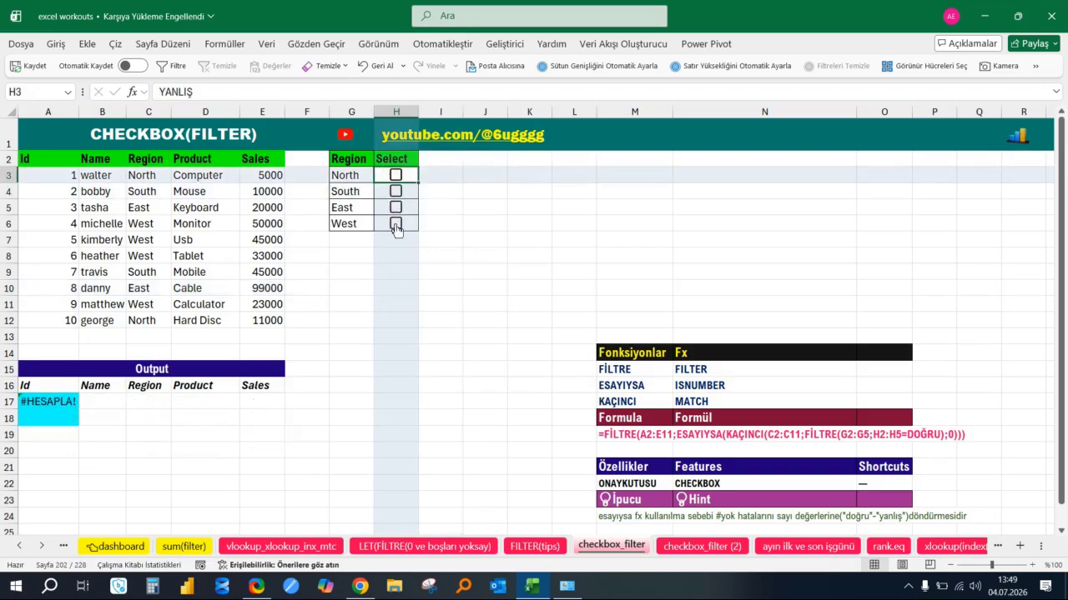
pyautogui.click(397, 208)
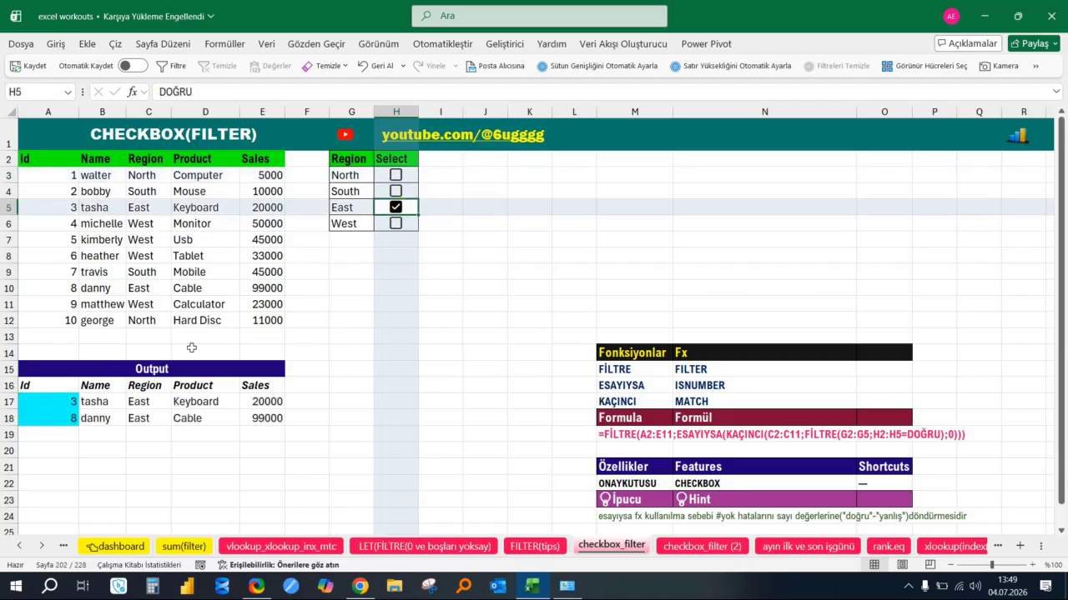
pyautogui.click(397, 208)
# Step: Tick only the West checkbox and highlight the matching West rows in the source table to compare with the Output block
pyautogui.click(396, 225)
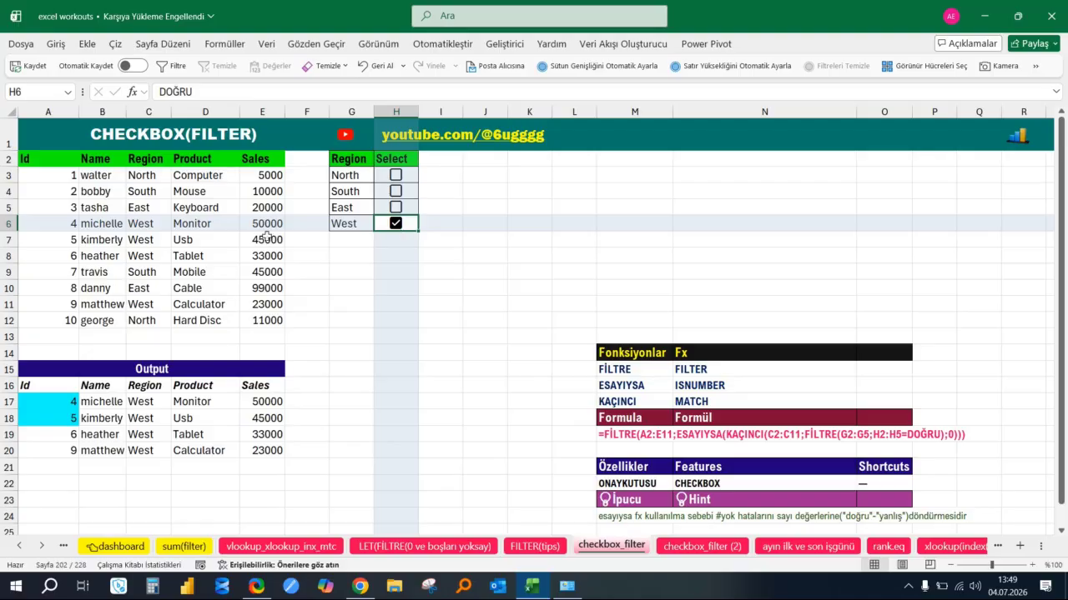
pyautogui.moveTo(67, 223); pyautogui.dragTo(254, 242)
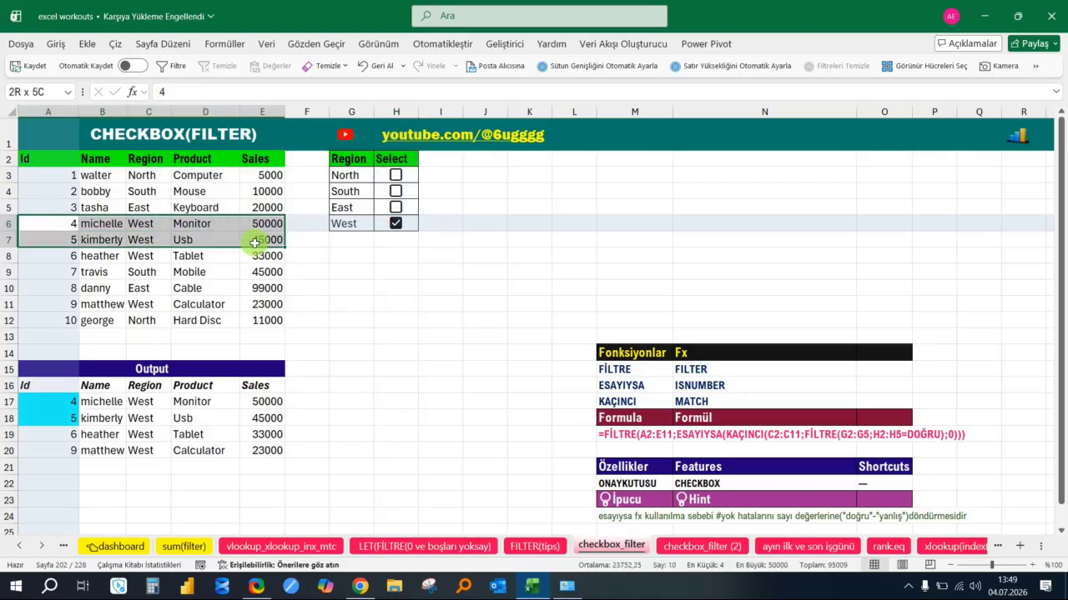
pyautogui.keyDown('ctrl'); pyautogui.moveTo(65, 256); pyautogui.dragTo(257, 257); pyautogui.keyUp('ctrl')
pyautogui.keyDown('ctrl'); pyautogui.moveTo(45, 302); pyautogui.dragTo(265, 306); pyautogui.keyUp('ctrl')
pyautogui.click(139, 418)
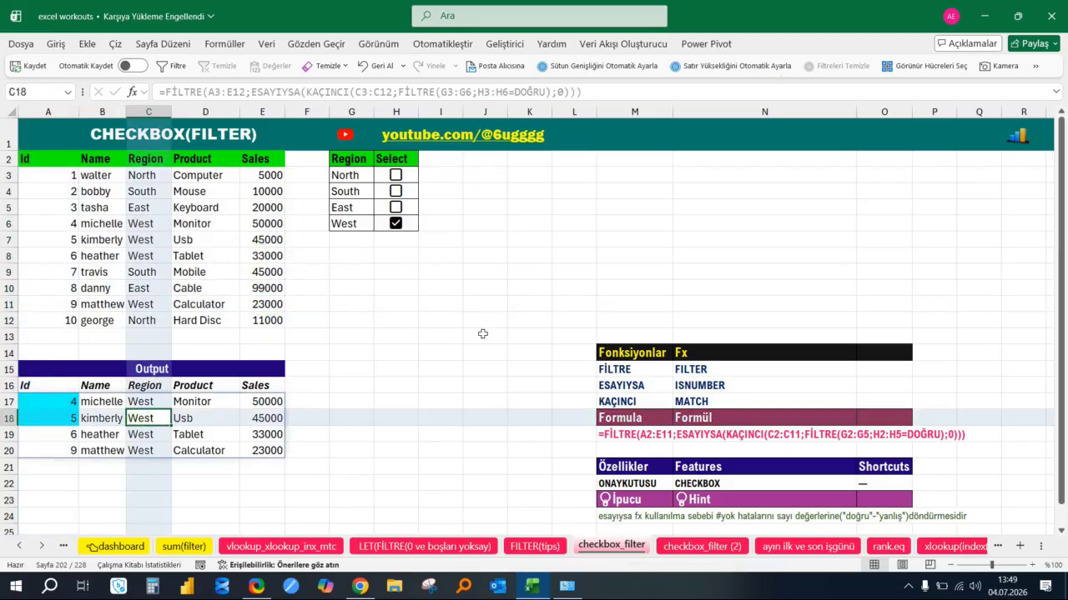
pyautogui.click(495, 333)
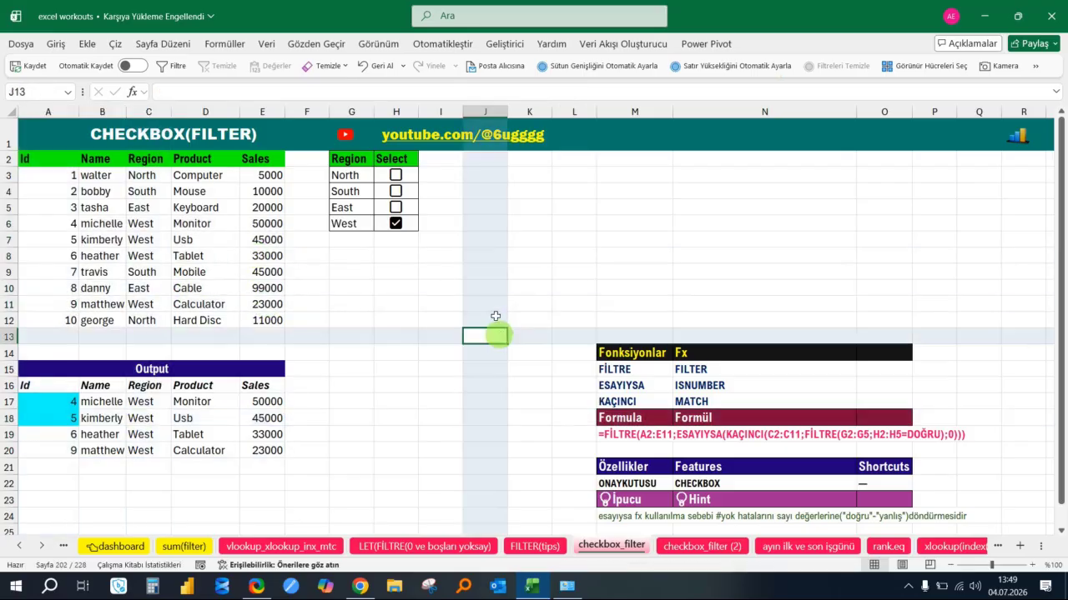
# Step: On the checkbox_filter (2) sheet, insert a checkbox in cell H3 beside the North region
pyautogui.click(703, 545)
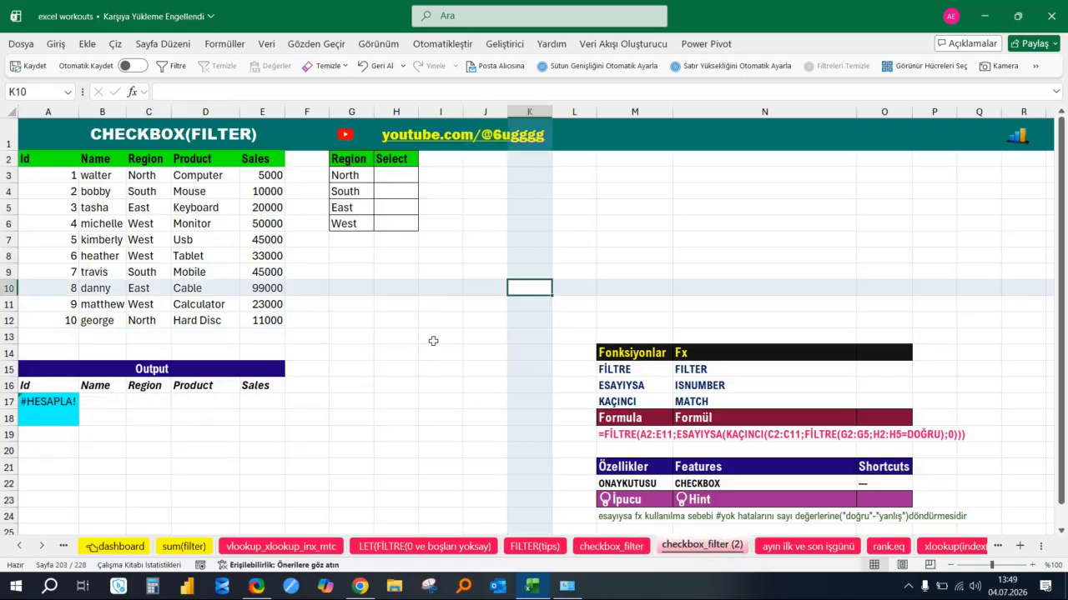
pyautogui.click(401, 173)
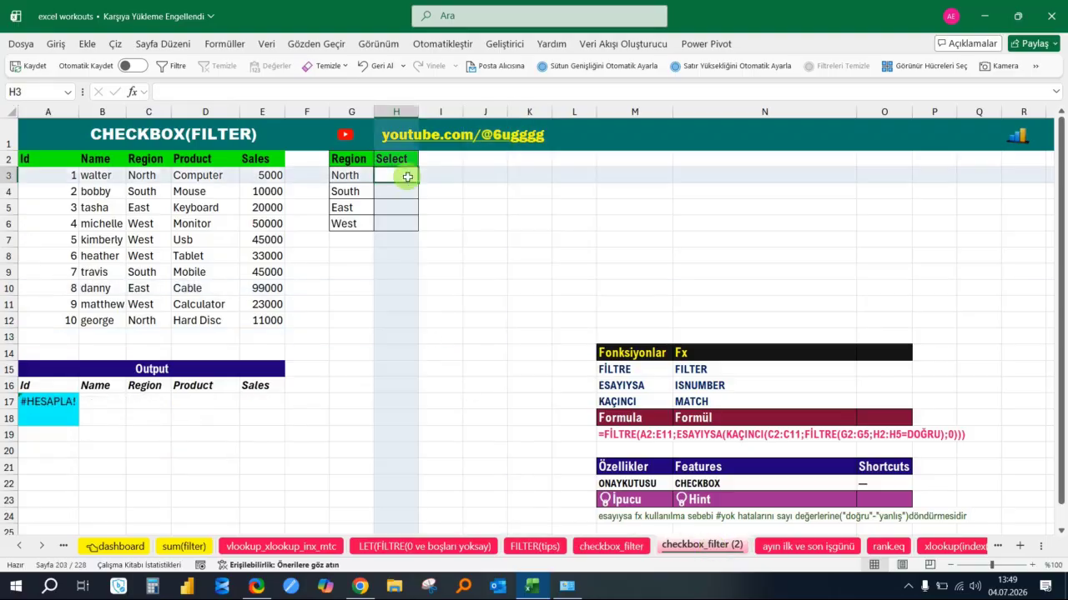
pyautogui.click(88, 43)
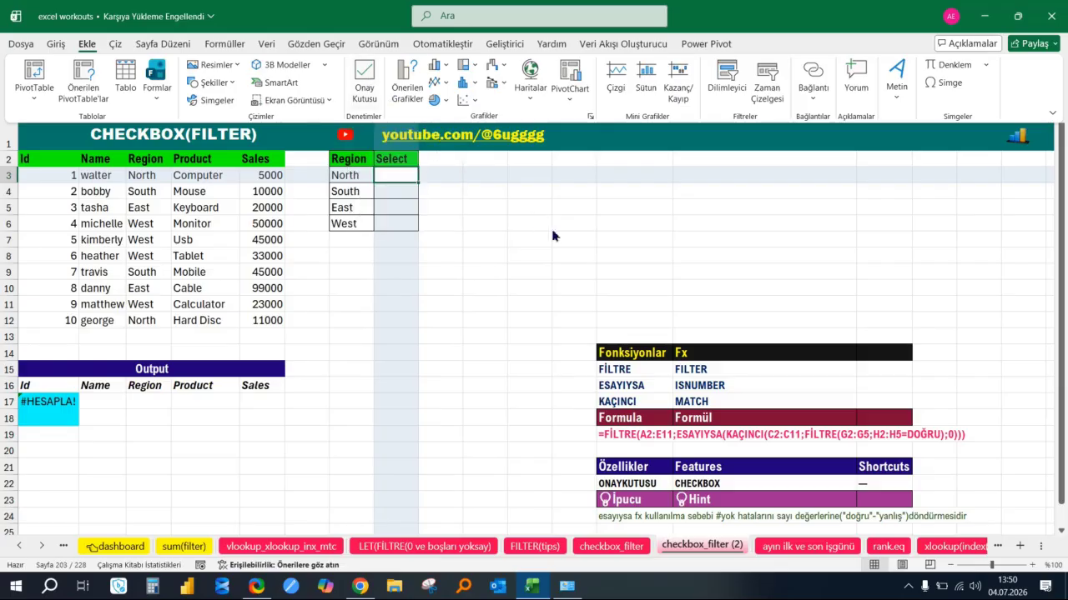
pyautogui.click(364, 81)
# Step: Copy the checkbox from H3 into H4:H6 for the South, East and West regions
pyautogui.hotkey('ctrl', 'c')
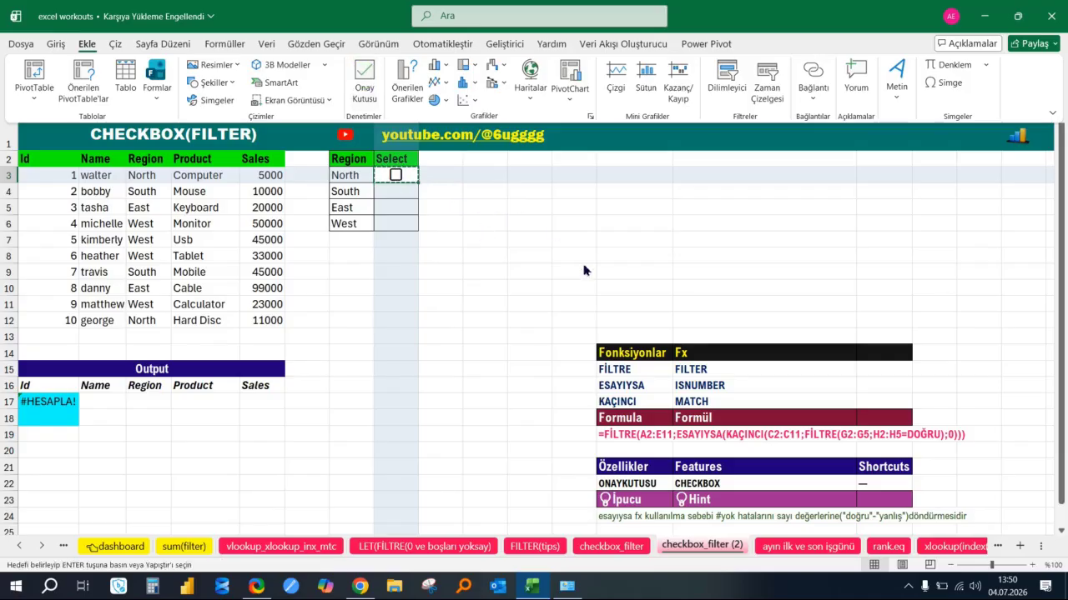
pyautogui.press('Down')
pyautogui.hotkey('shift', 'Down')
pyautogui.hotkey('shift', 'Down')
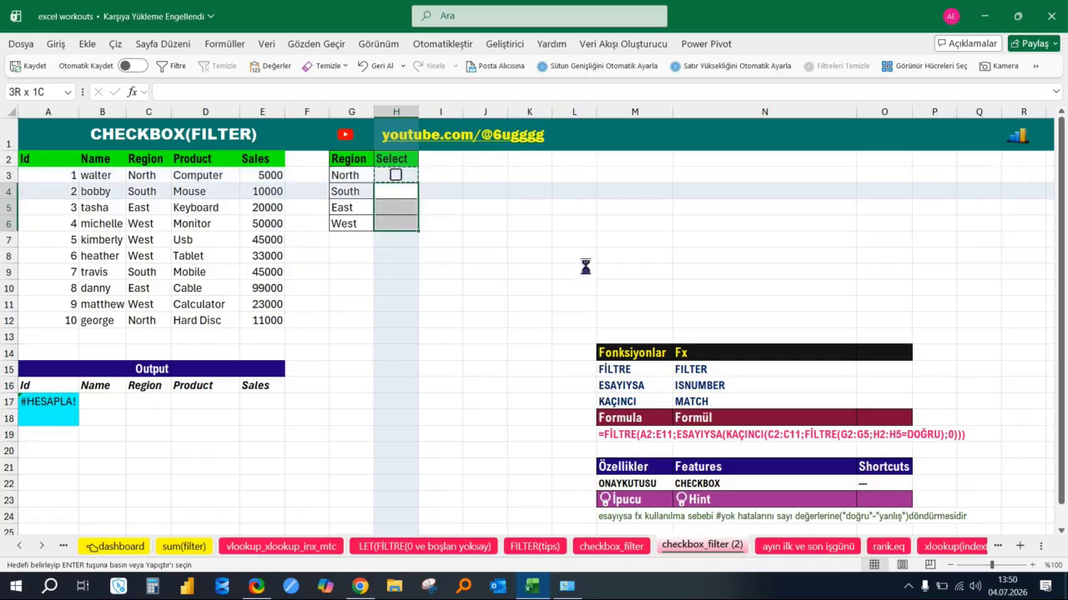
pyautogui.press('Return')
pyautogui.click(661, 252)
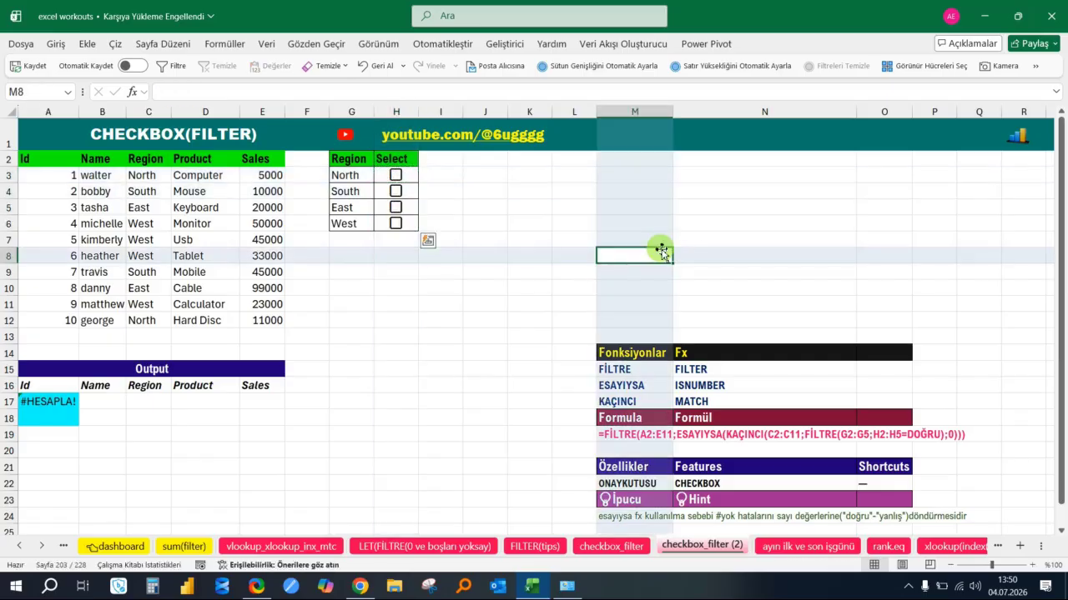
# Step: Tick the North checkbox in H3 to test the existing filter formula in the Output block
pyautogui.moveTo(395, 175); pyautogui.dragTo(398, 224)
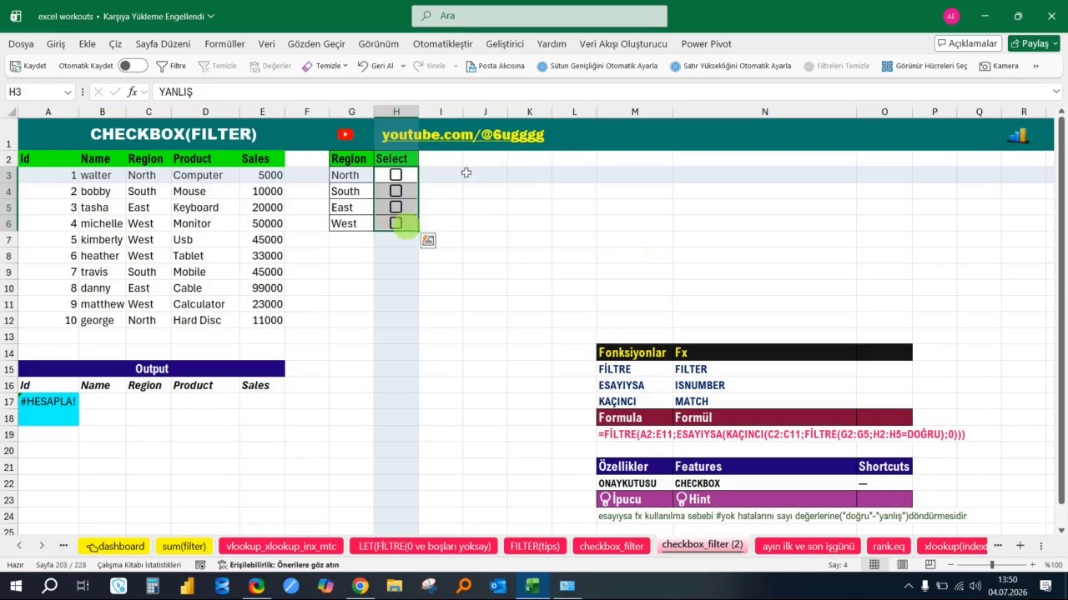
pyautogui.click(531, 219)
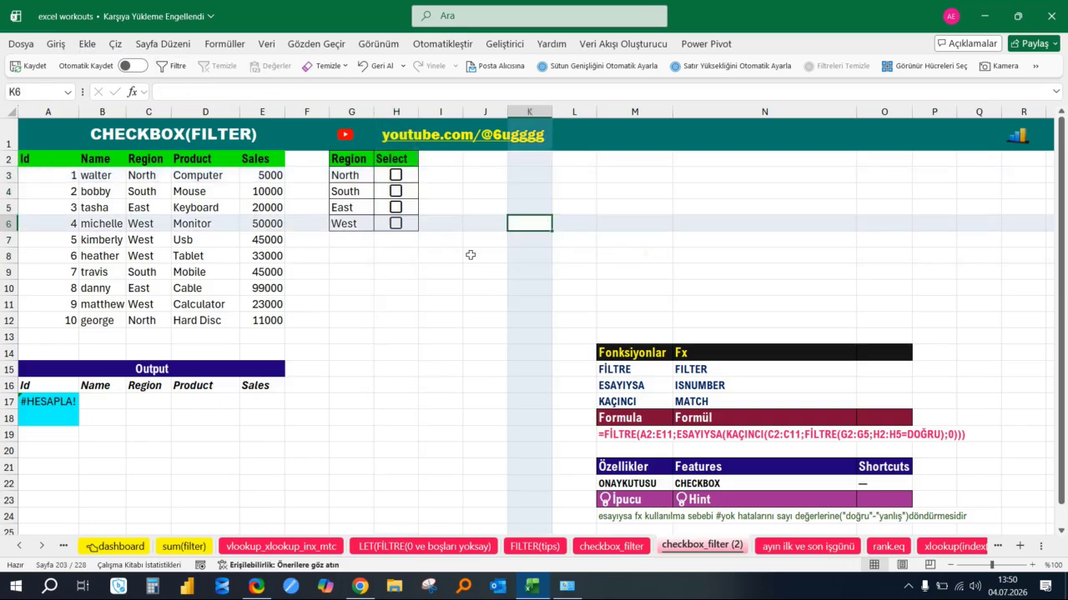
pyautogui.click(395, 176)
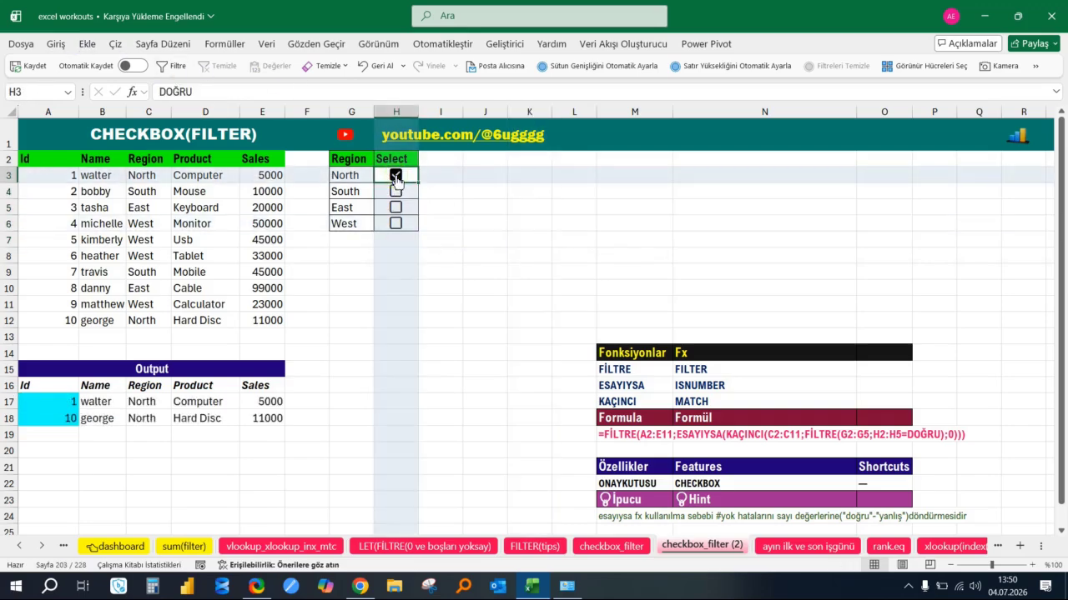
pyautogui.click(448, 300)
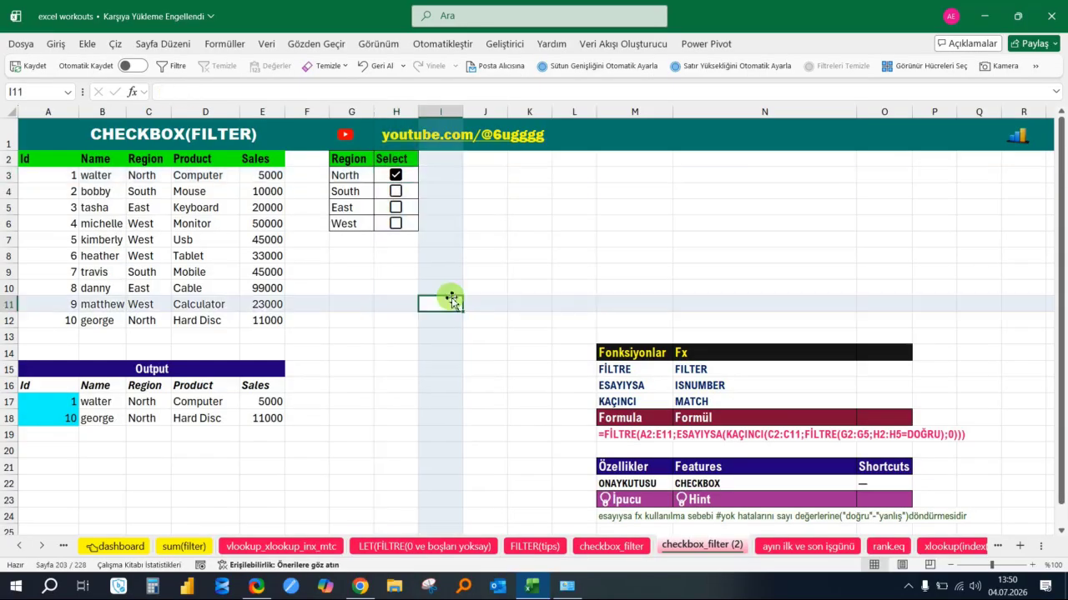
# Step: Delete the existing filter formula from A17 and leave the North checkbox cleared
pyautogui.click(50, 402)
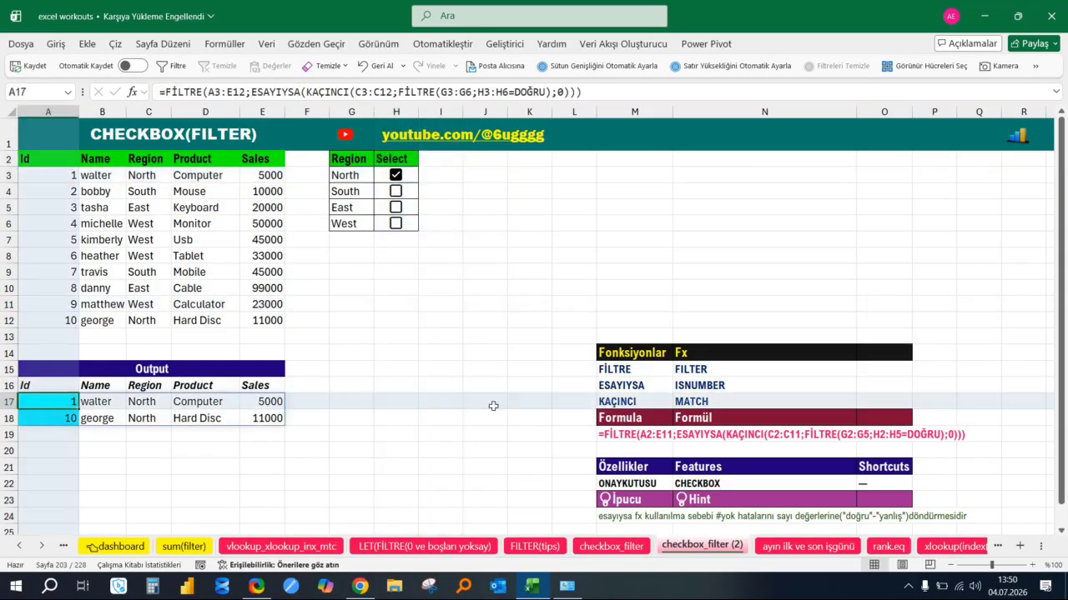
pyautogui.press('Delete')
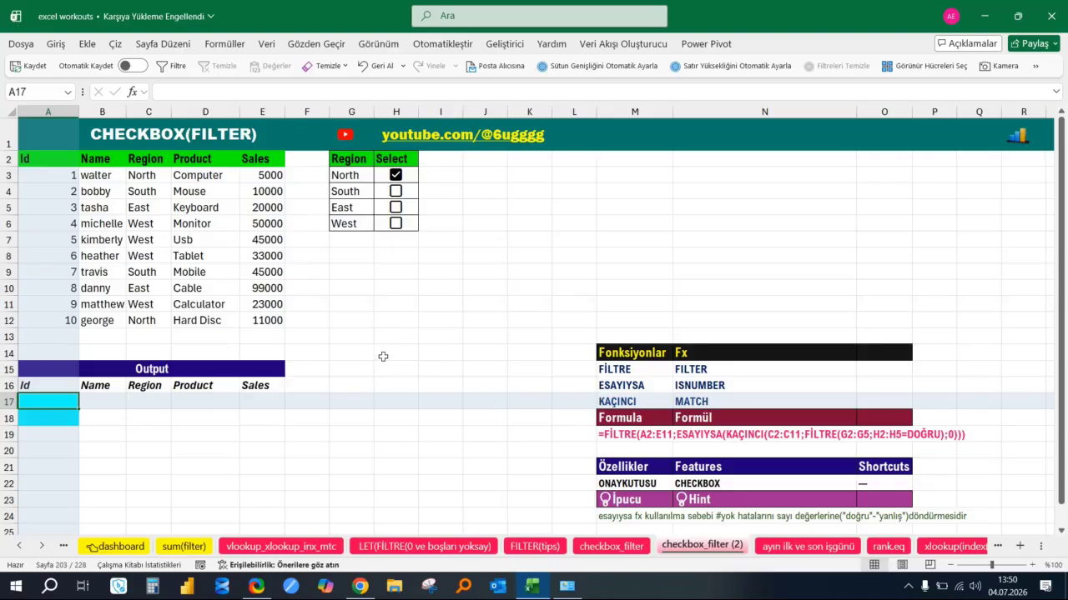
pyautogui.click(397, 177)
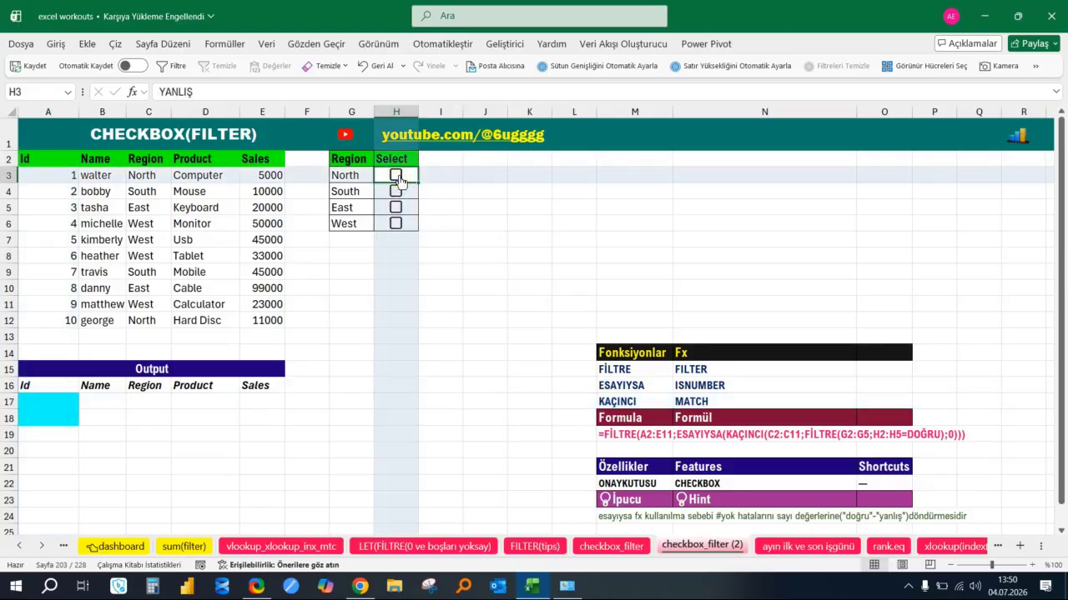
pyautogui.click(397, 177)
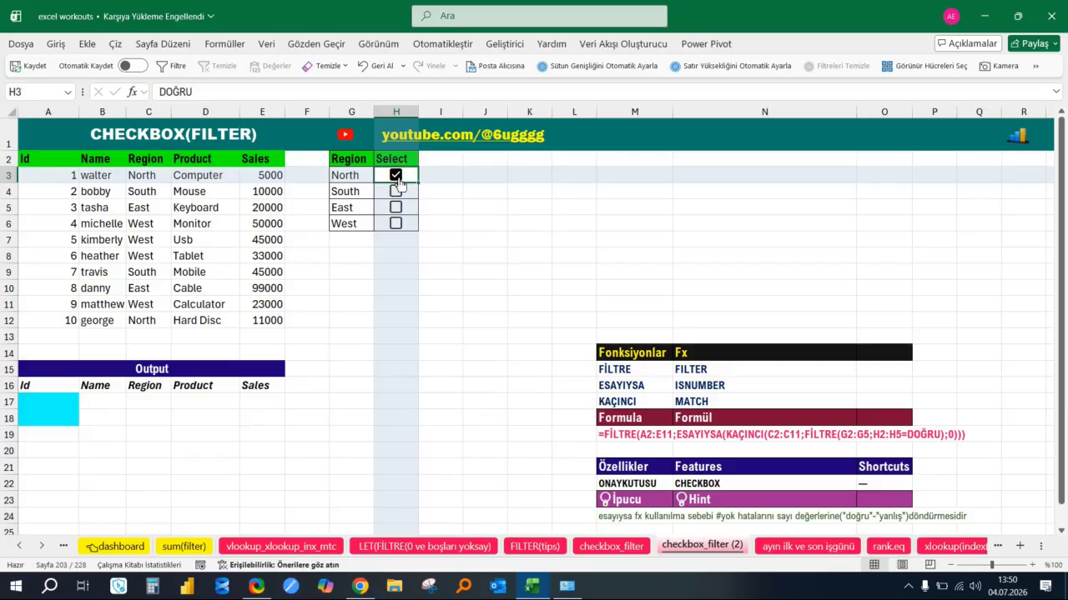
pyautogui.click(397, 177)
pyautogui.click(584, 242)
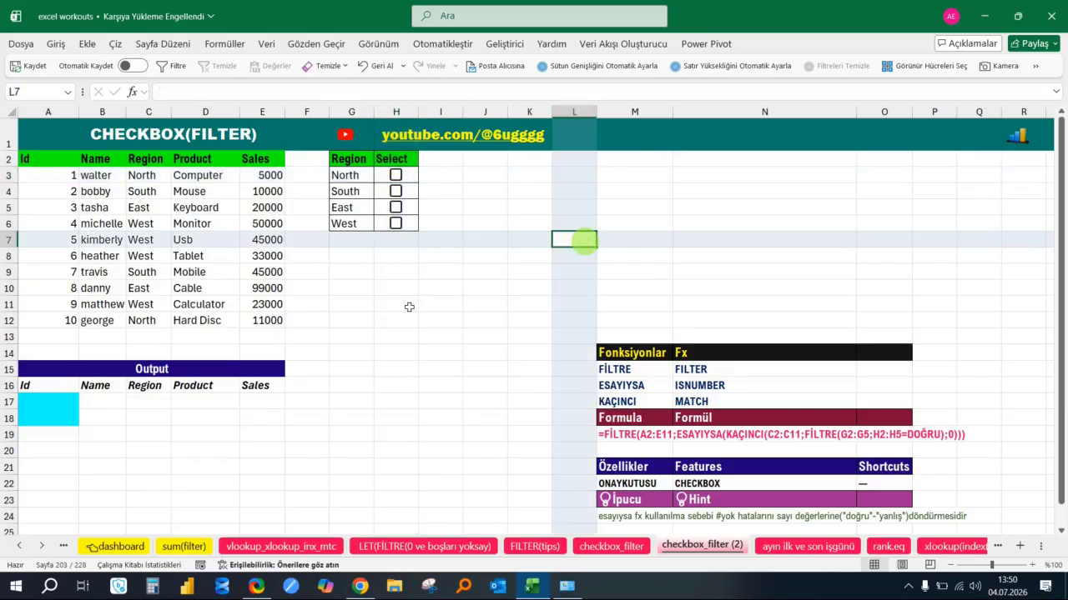
# Step: Start a FİLTRE formula in A17 with the sales table A3:E12 as its array
pyautogui.click(62, 402)
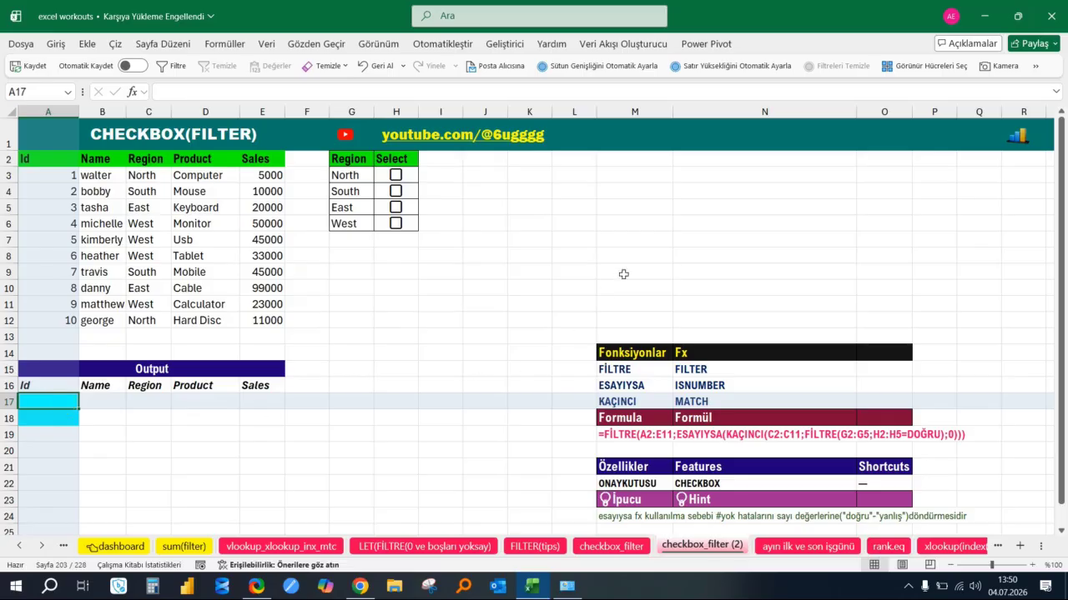
pyautogui.write('=')
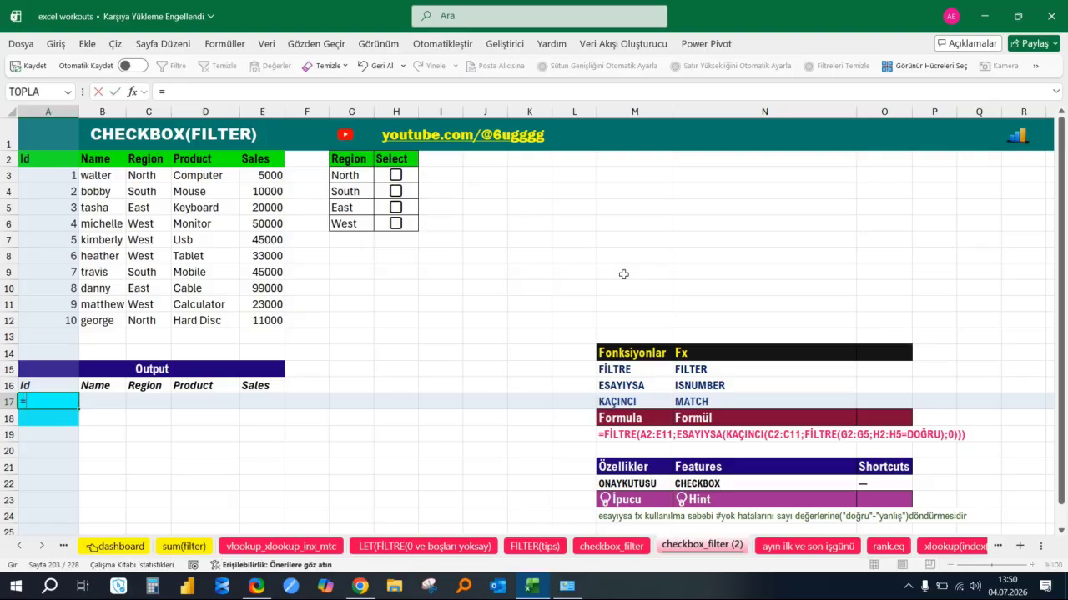
pyautogui.write('filt')
pyautogui.press('Tab')
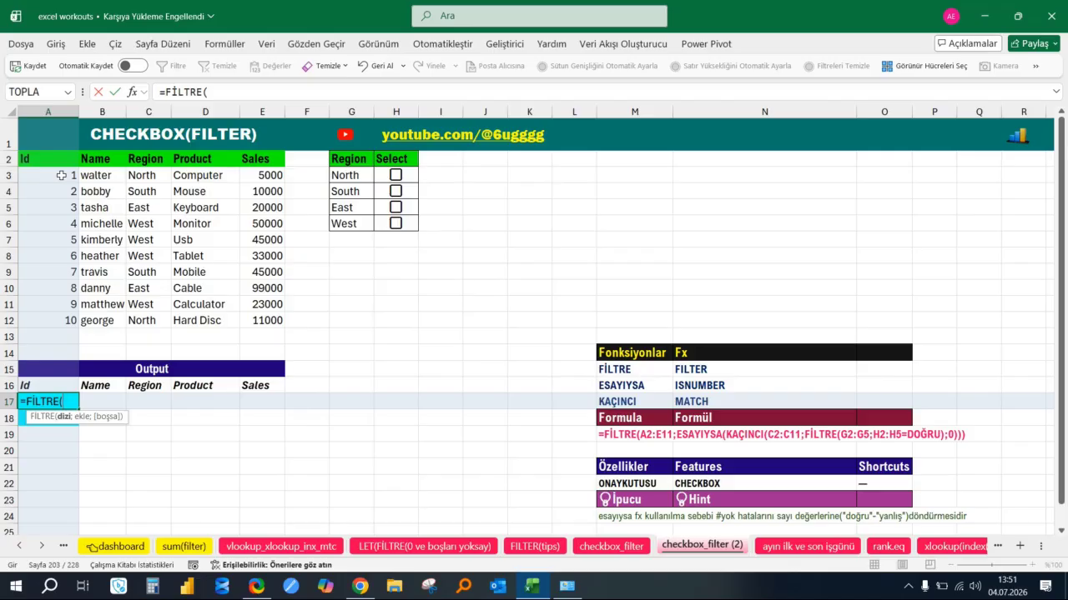
pyautogui.moveTo(61, 175); pyautogui.dragTo(275, 322)
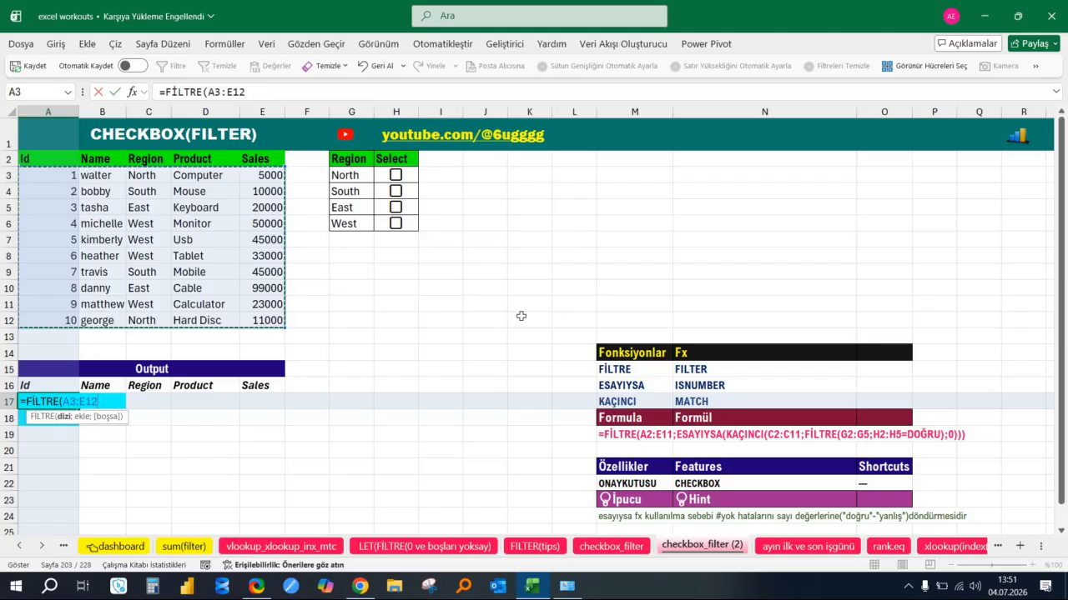
pyautogui.write(';')
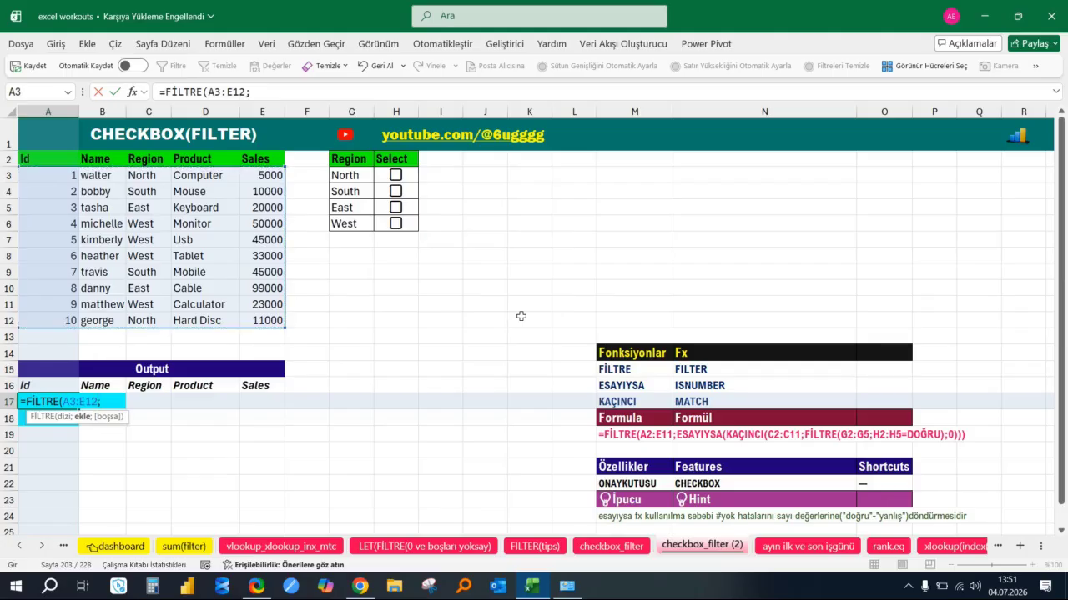
# Step: Nest ESAYIYSA and KAÇINCI as the filter condition, with the Region column C3:C12 as the lookup value
pyautogui.write('esa')
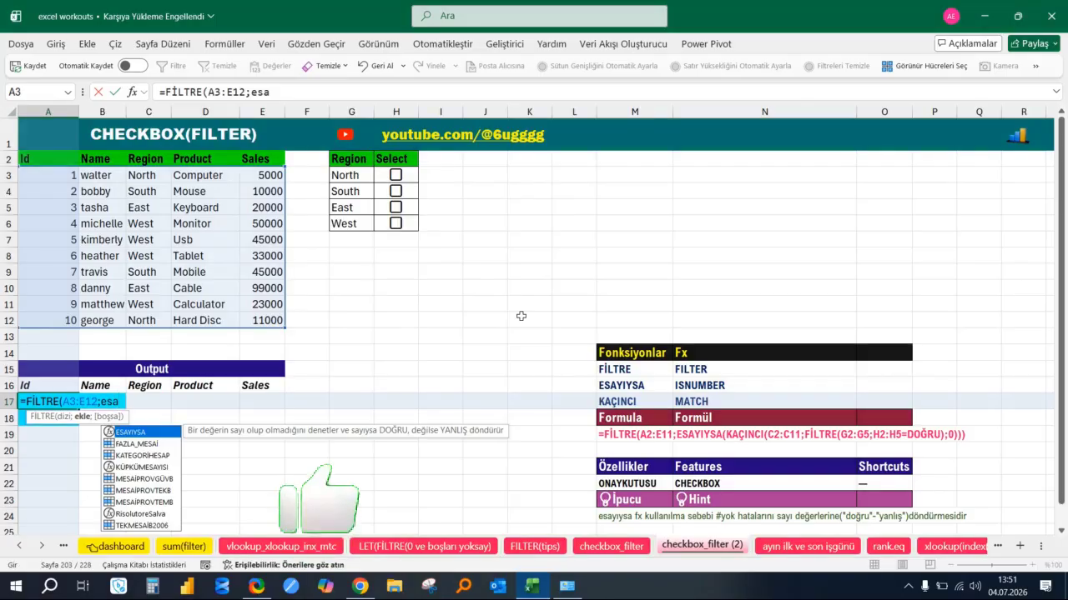
pyautogui.press('Tab')
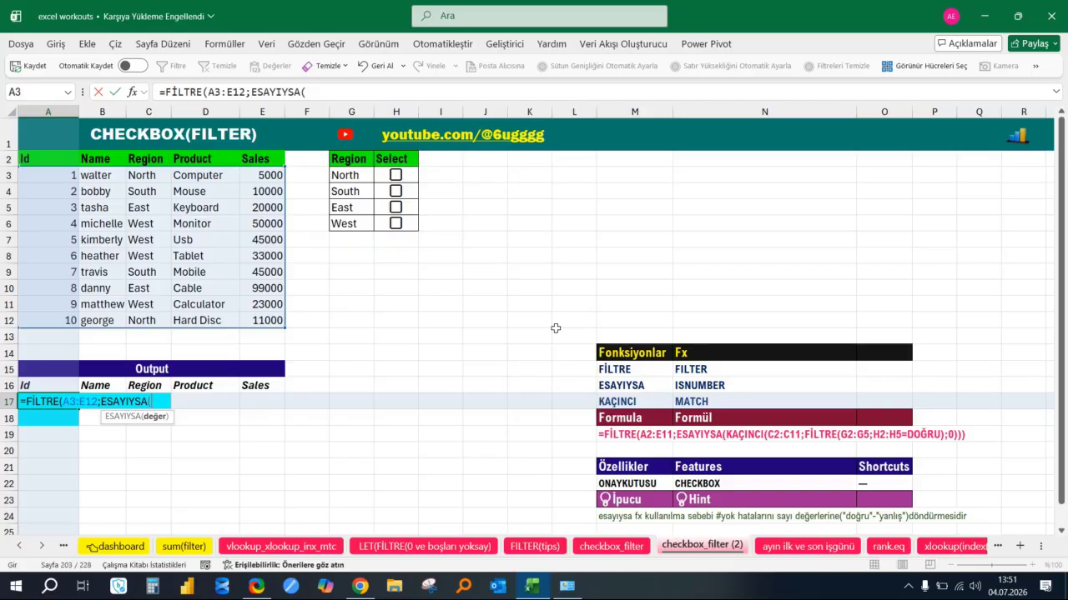
pyautogui.write('kaç')
pyautogui.press('Tab')
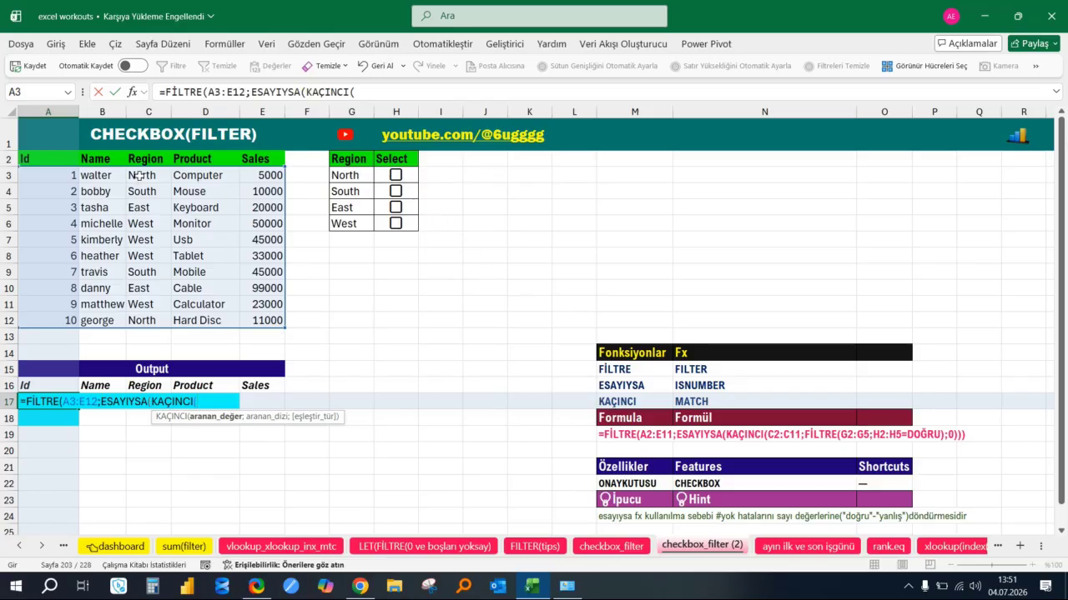
pyautogui.moveTo(140, 174); pyautogui.dragTo(138, 320)
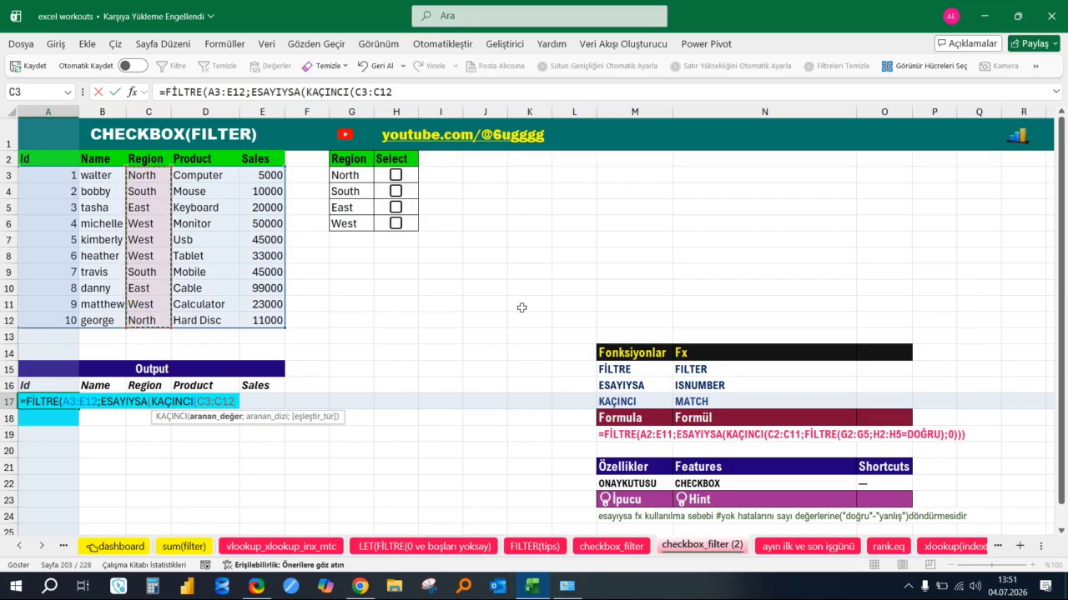
pyautogui.write(';')
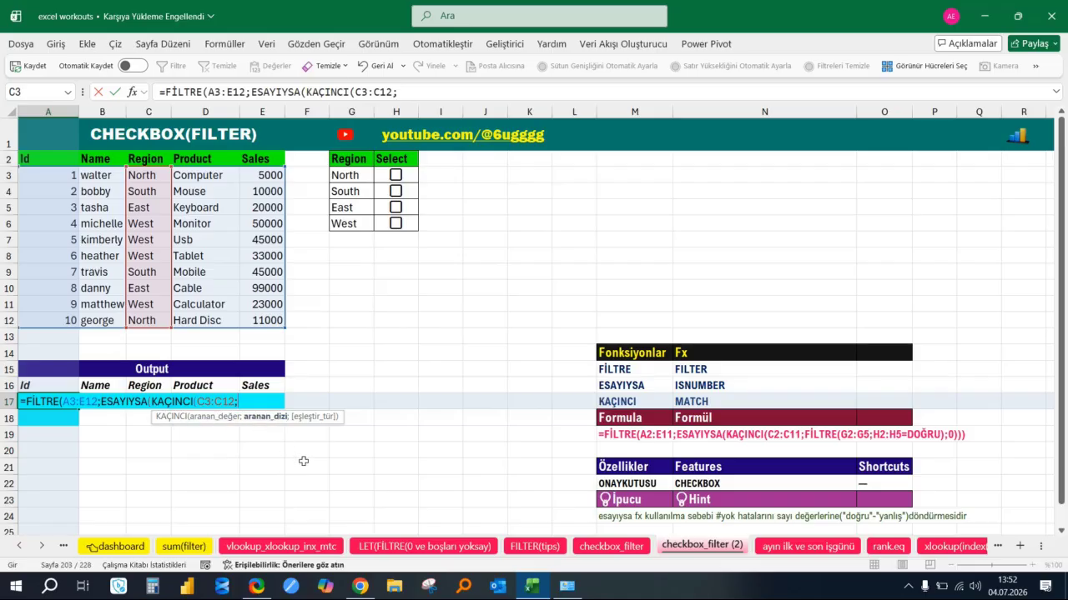
# Step: Add FİLTRE(G3:G6;H3:H6=DOĞRU) as the KAÇINCI lookup array so that only ticked regions are searched
pyautogui.write('FİLTRE(')
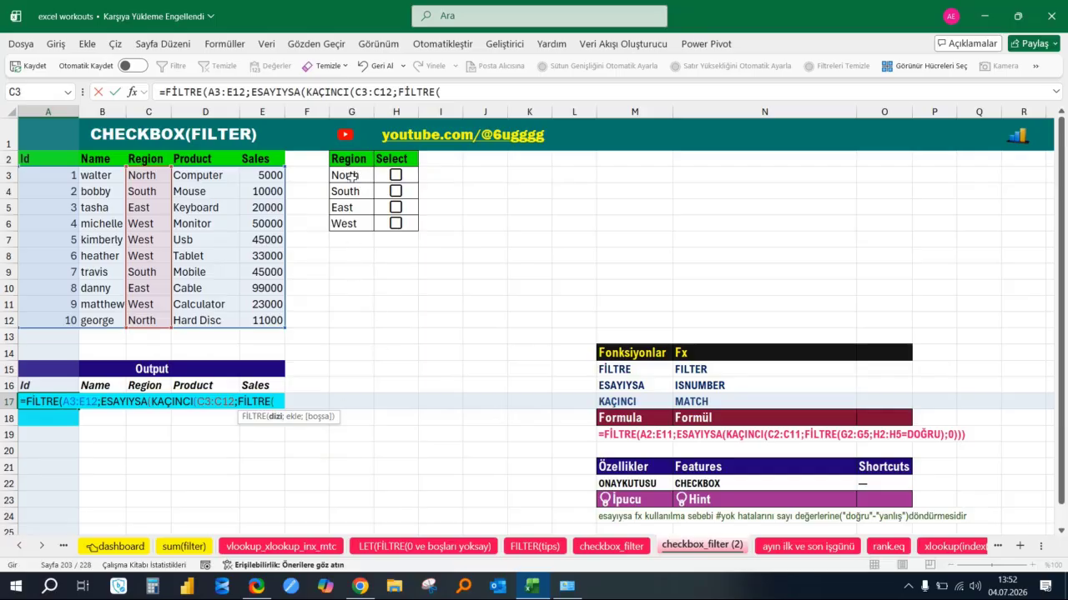
pyautogui.moveTo(350, 175); pyautogui.dragTo(344, 225)
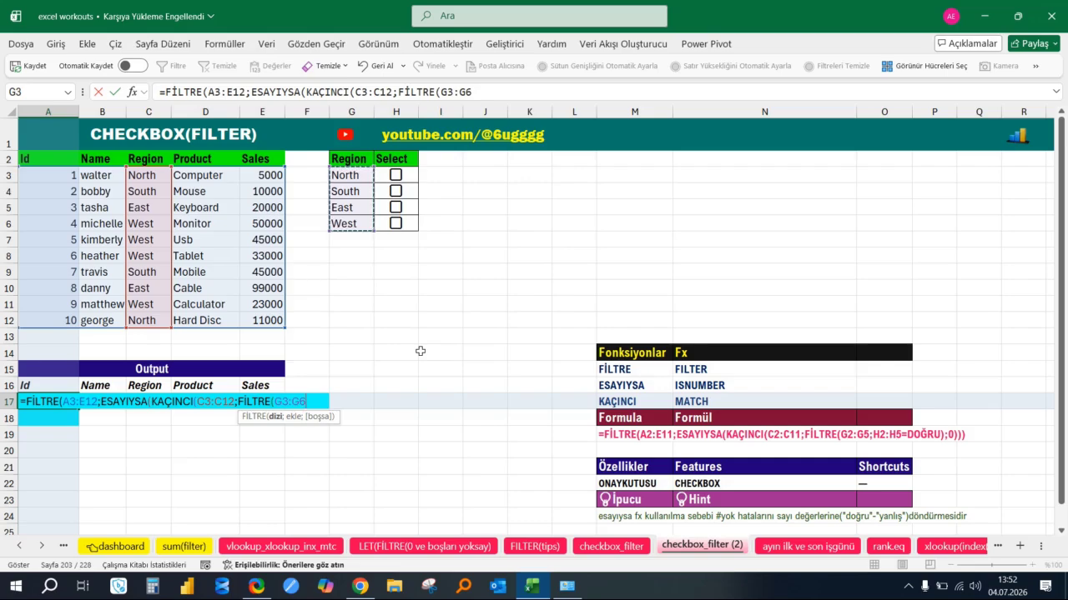
pyautogui.write(';')
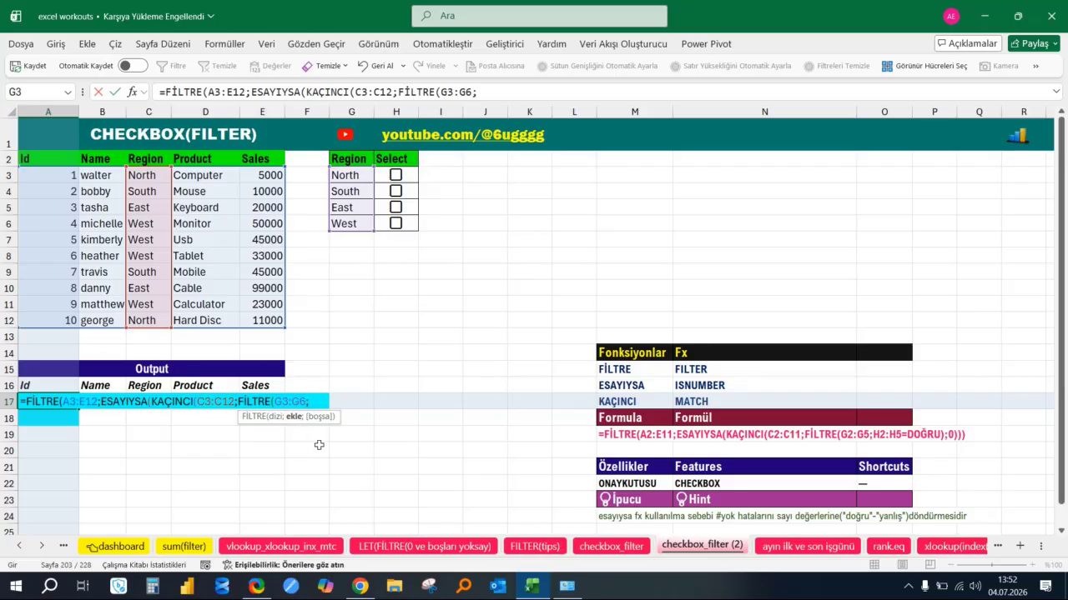
pyautogui.click(403, 174)
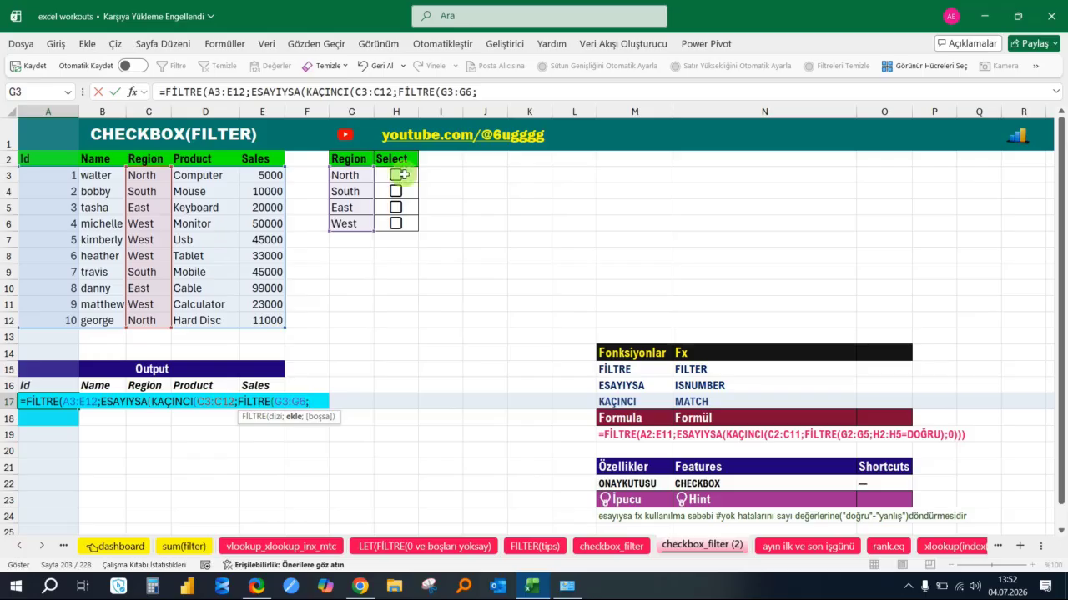
pyautogui.click(402, 174)
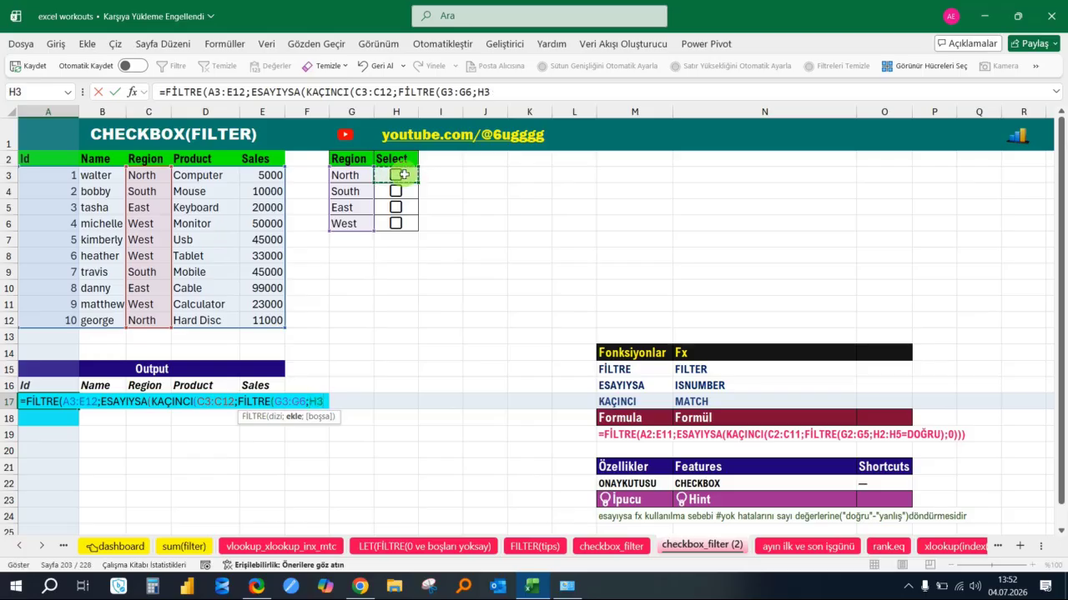
pyautogui.moveTo(403, 175); pyautogui.dragTo(396, 225)
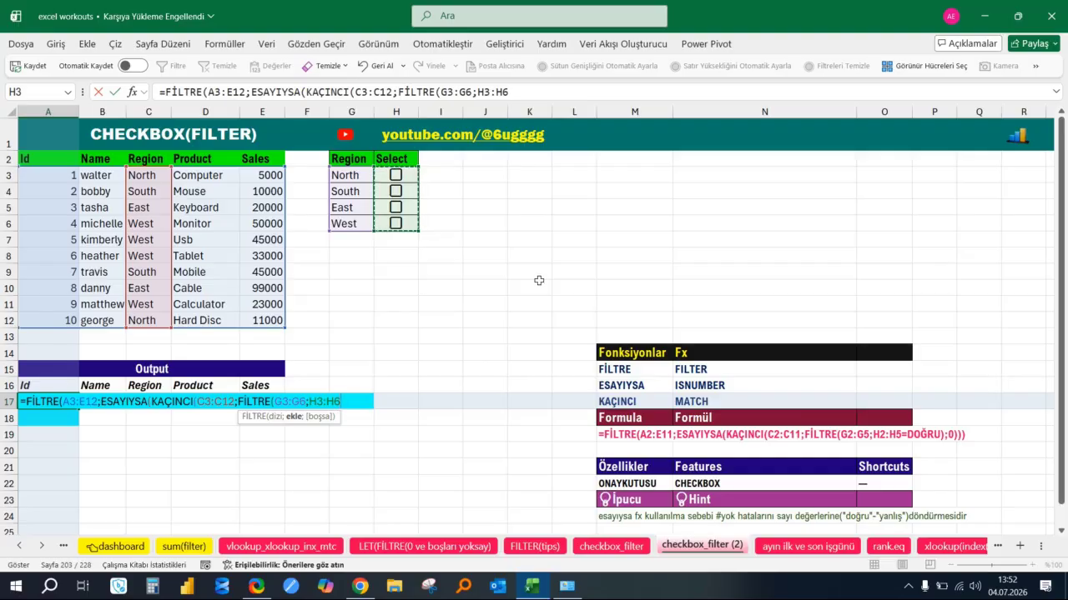
pyautogui.write('=do')
pyautogui.press('Tab')
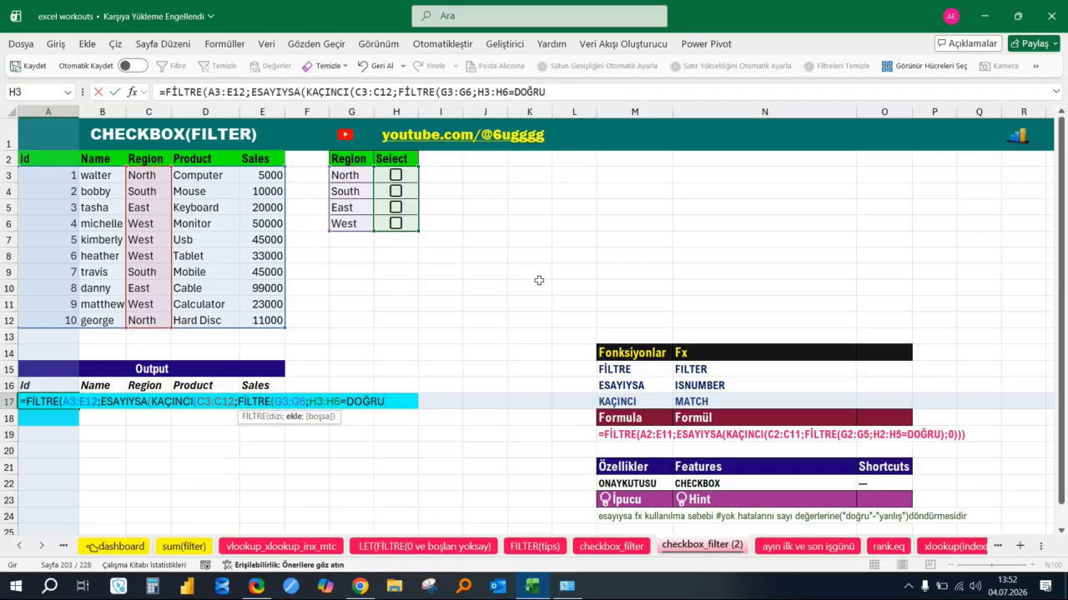
pyautogui.write(')')
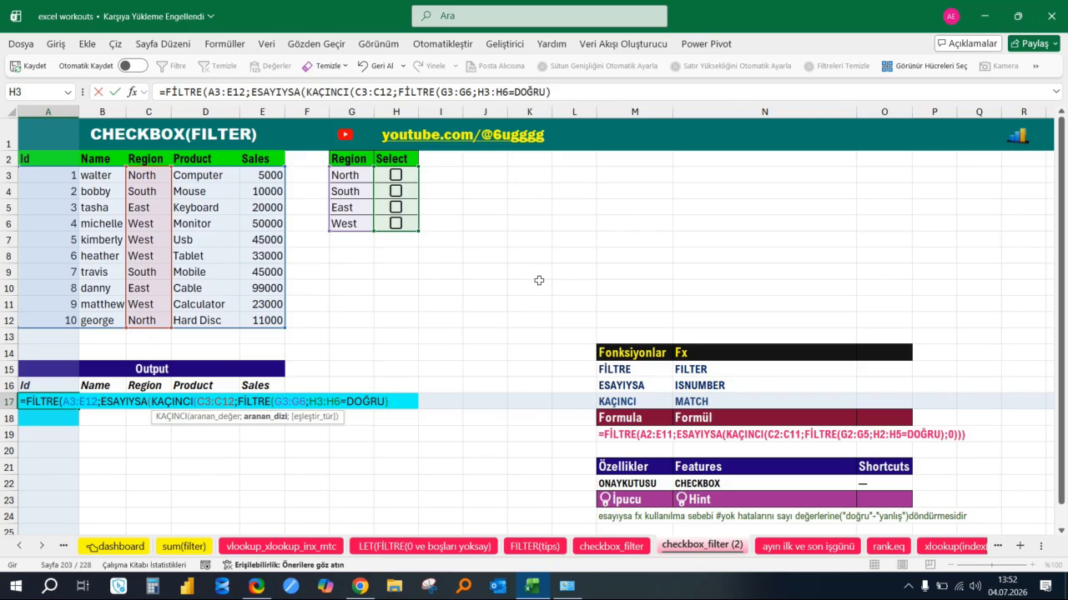
# Step: Set the KAÇINCI match type to 0 for an exact match, close all the functions and commit the formula in A17
pyautogui.write(';')
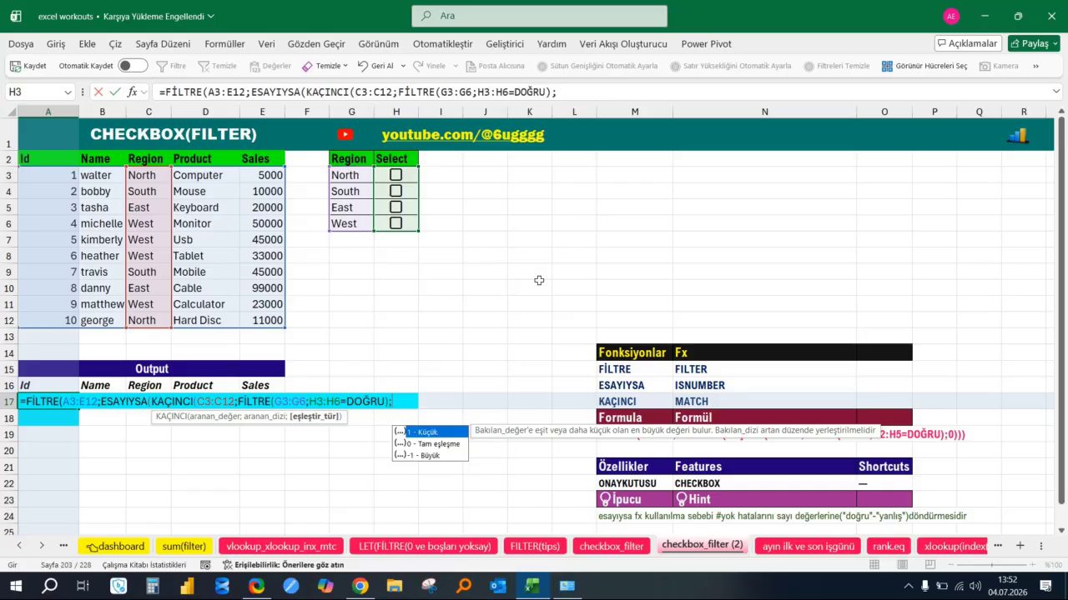
pyautogui.write('0')
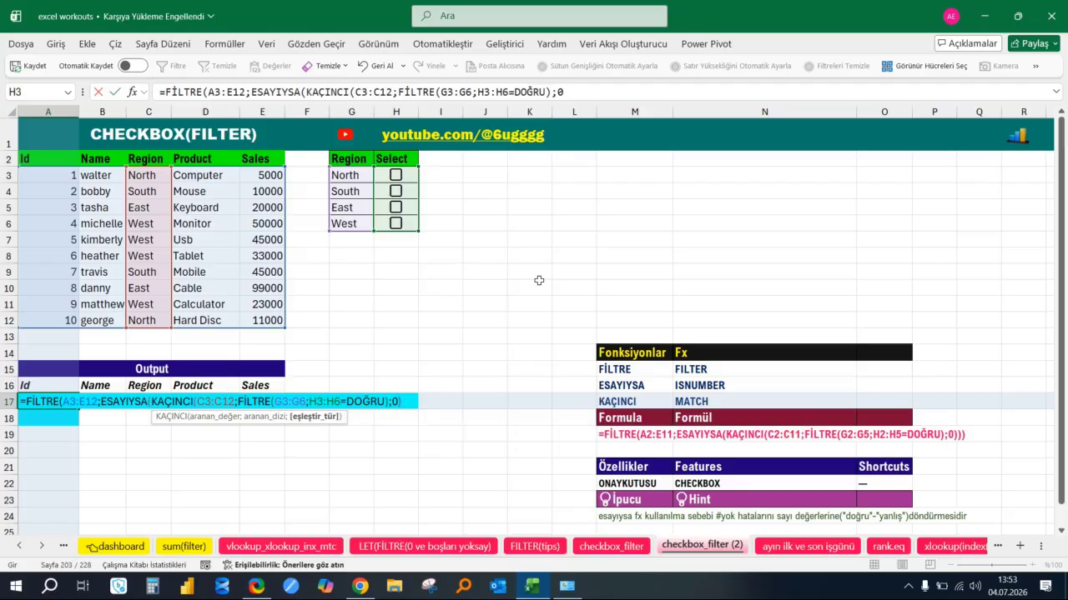
pyautogui.write(')))')
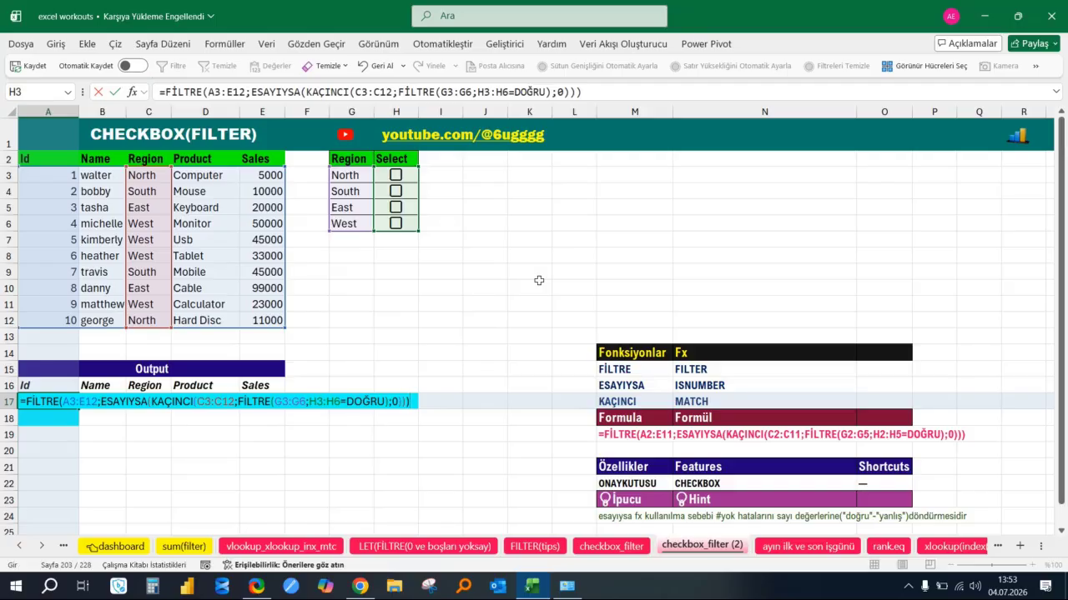
pyautogui.press('Return')
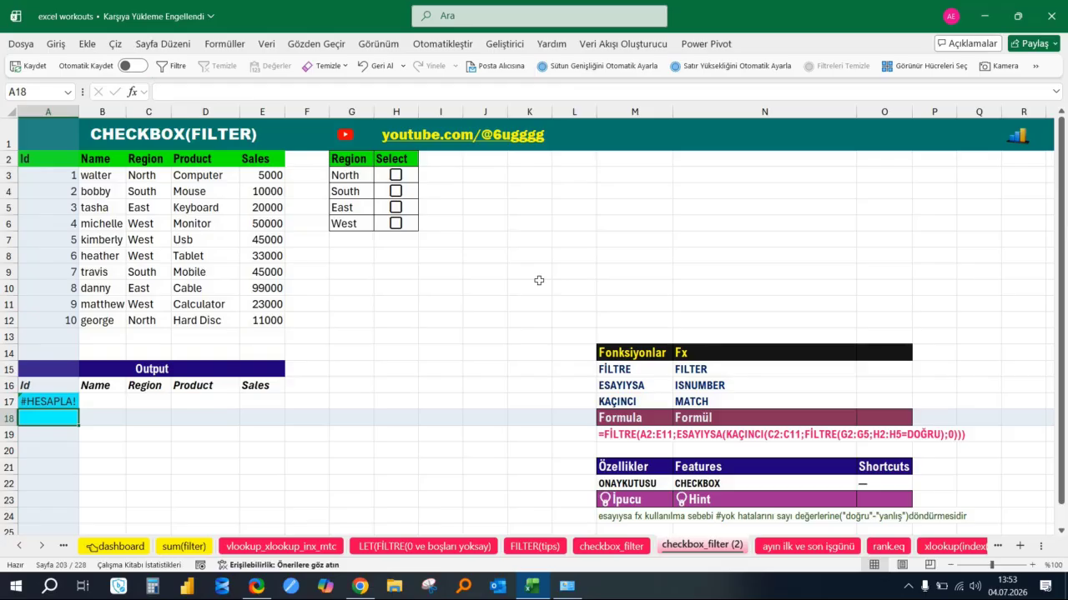
pyautogui.press('Up')
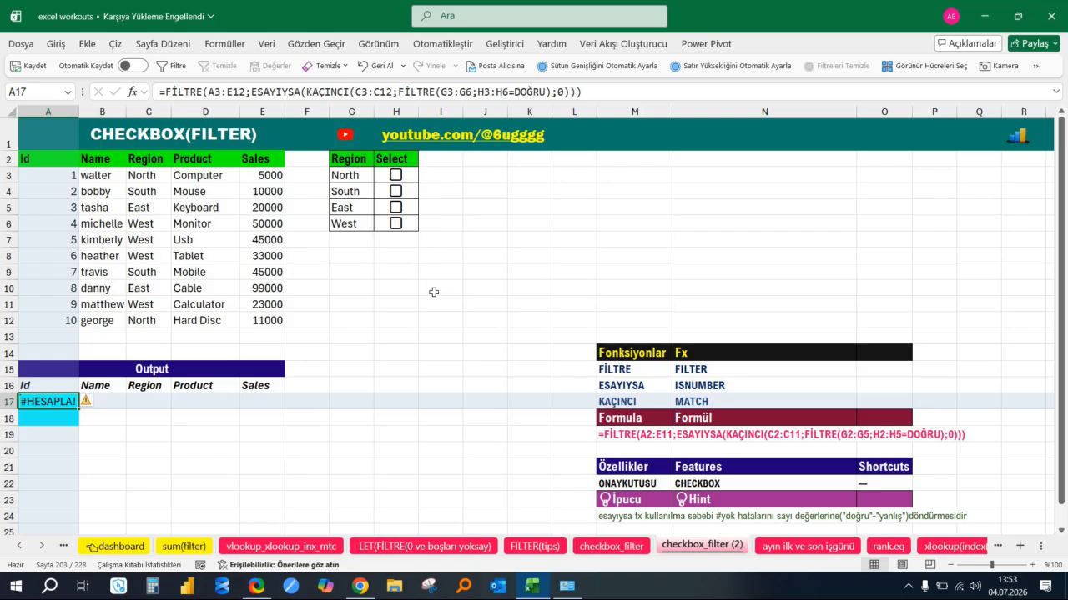
# Step: Test the new formula by toggling the North checkbox, leave it ticked, and review the Output block
pyautogui.click(400, 177)
pyautogui.click(397, 176)
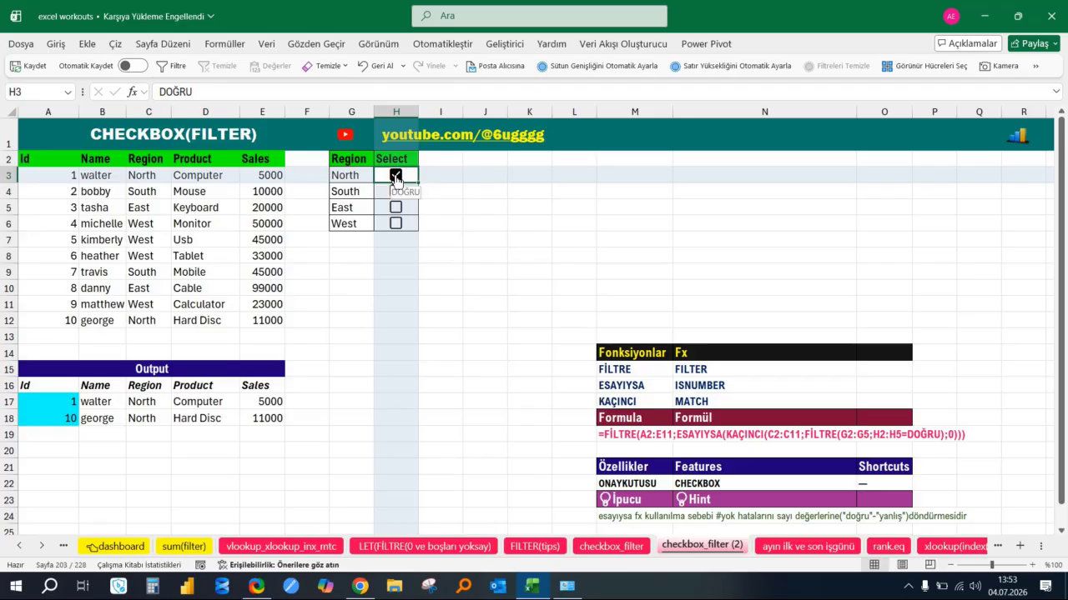
pyautogui.click(397, 177)
pyautogui.click(395, 177)
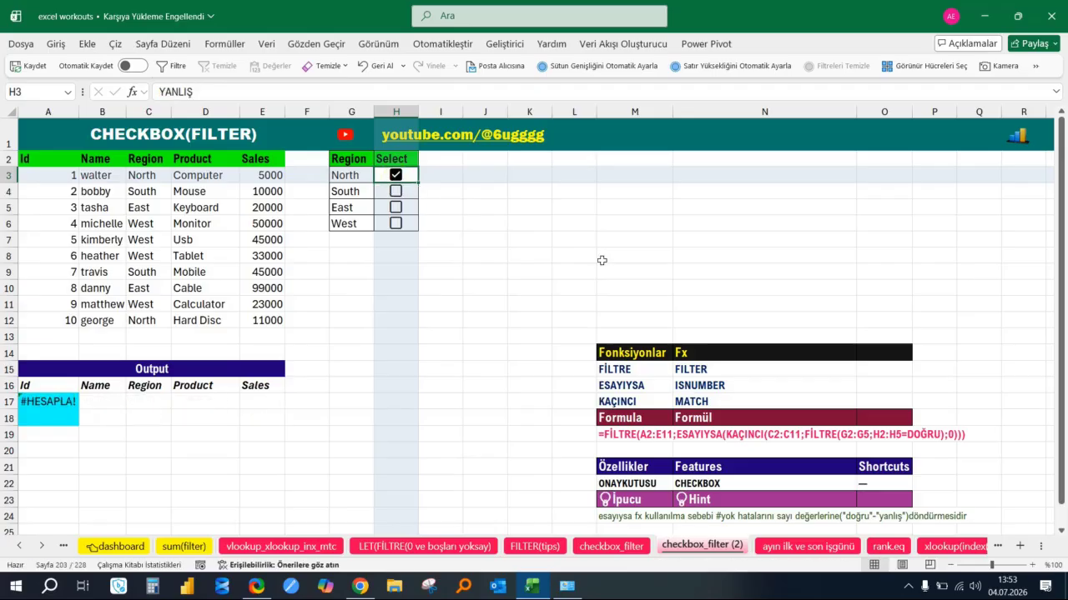
pyautogui.click(50, 401)
pyautogui.click(342, 336)
pyautogui.scroll(-4, 400, 317)
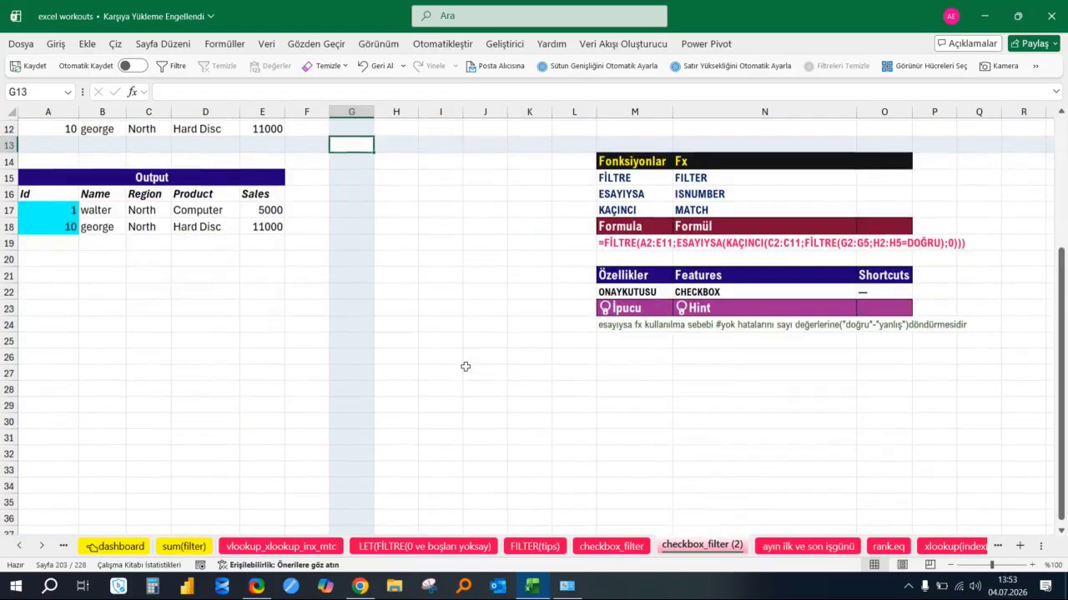
# Step: Replace the written-out formula in M19 with =FORMÜLMETNİ(A17) so it shows the current formula text
pyautogui.scroll(4, 464, 295)
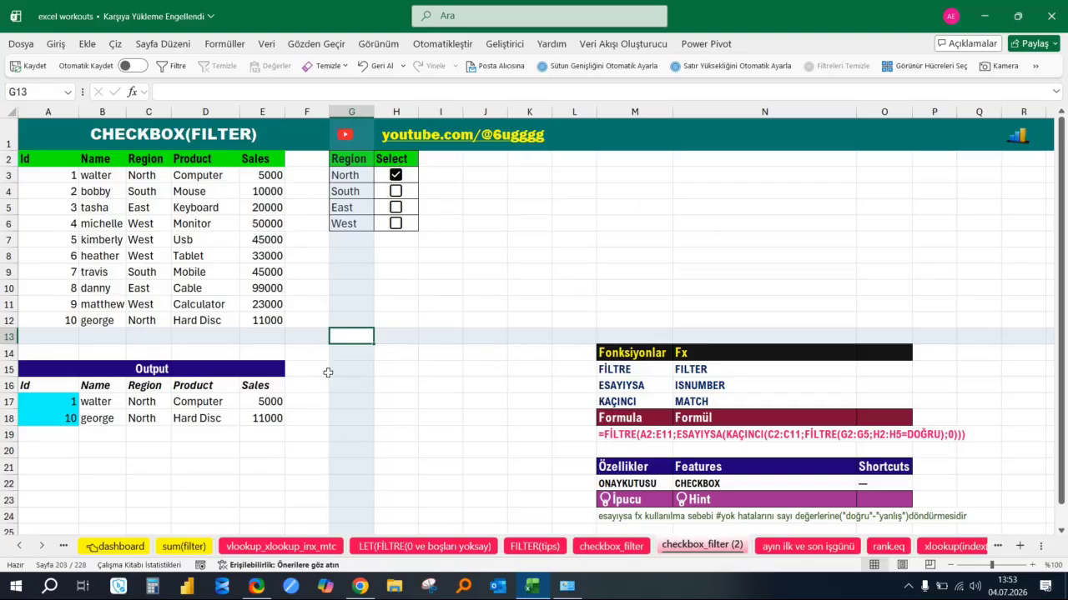
pyautogui.click(618, 434)
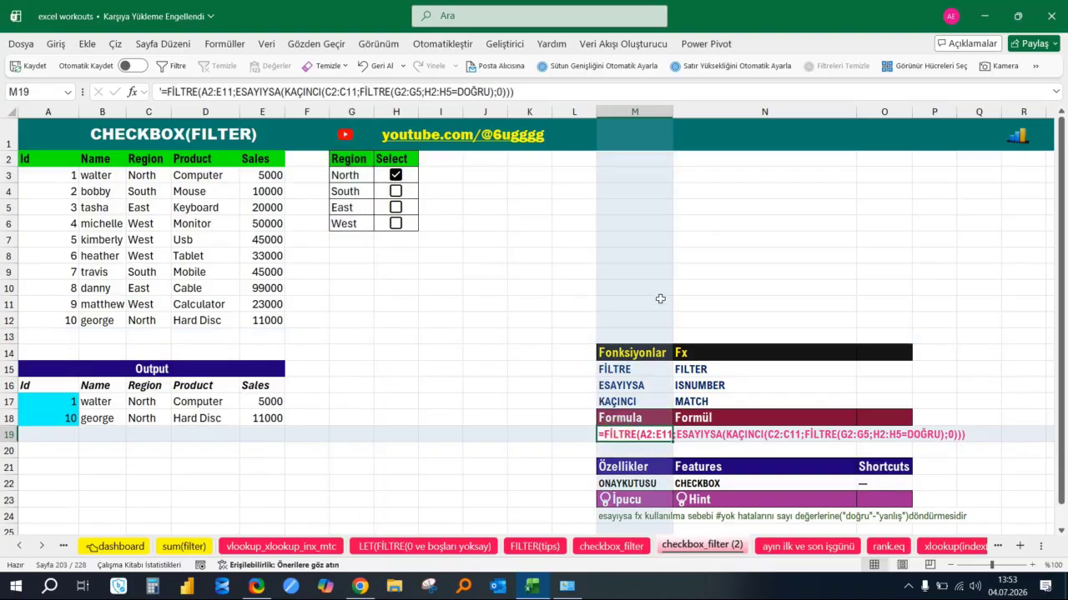
pyautogui.write('=')
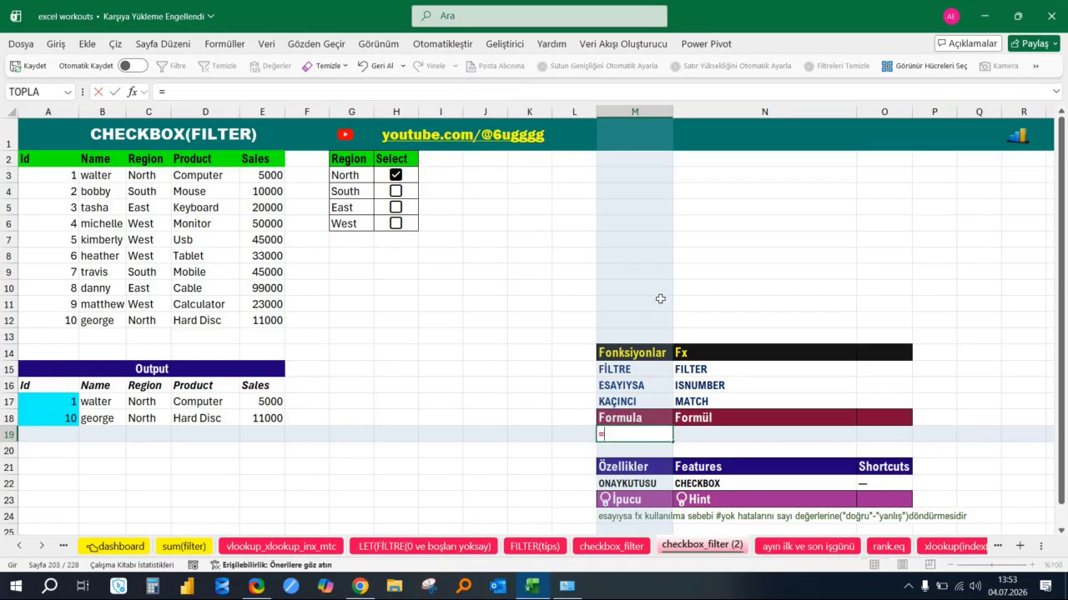
pyautogui.write('fORMÜLMETNİ(')
pyautogui.press('Tab')
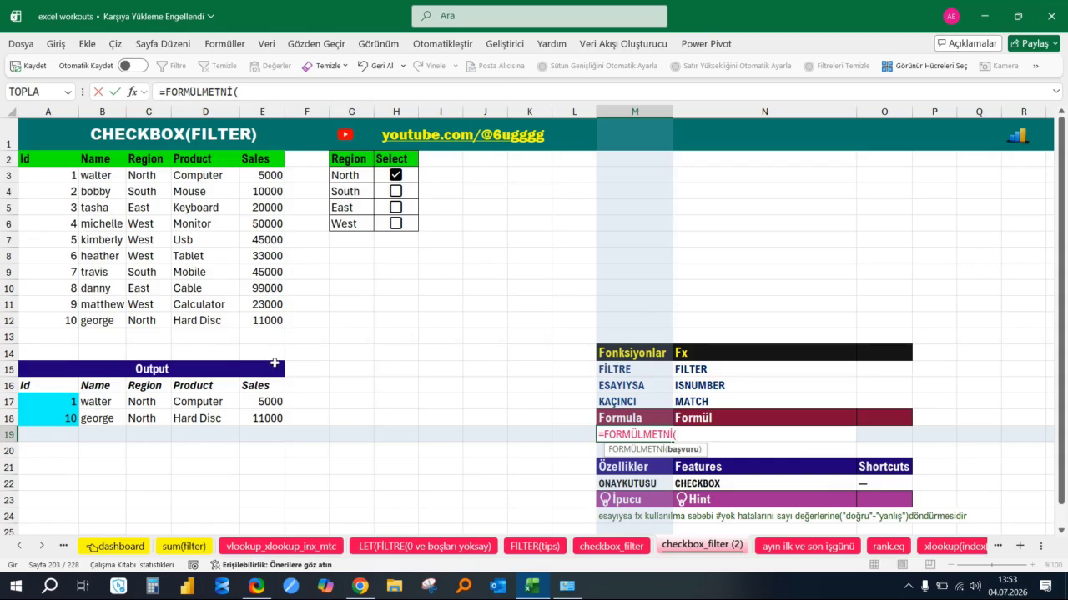
pyautogui.click(49, 400)
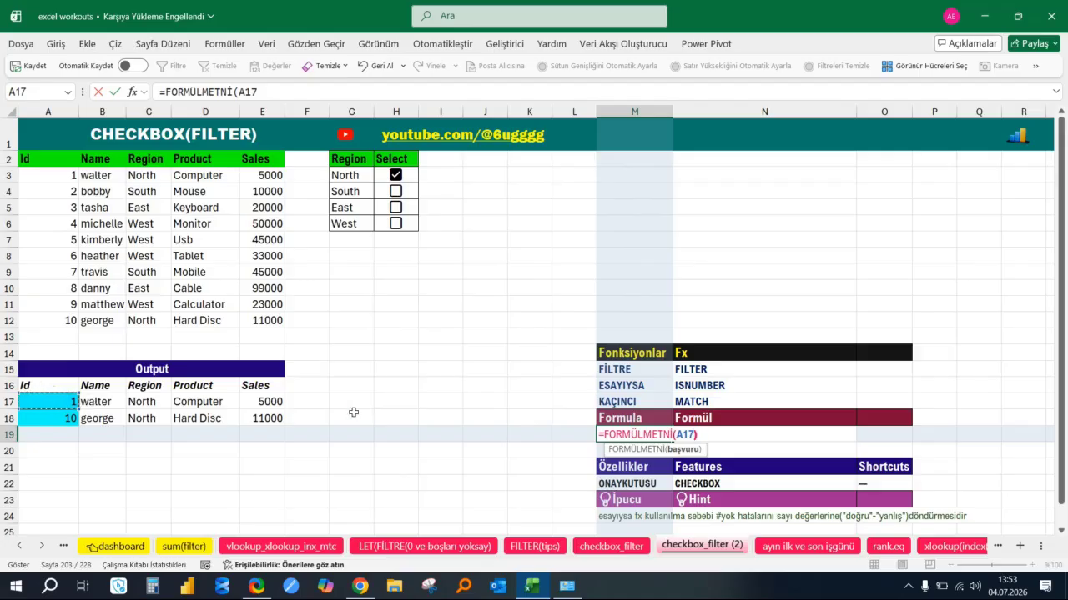
pyautogui.press('Return')
pyautogui.press('Up')
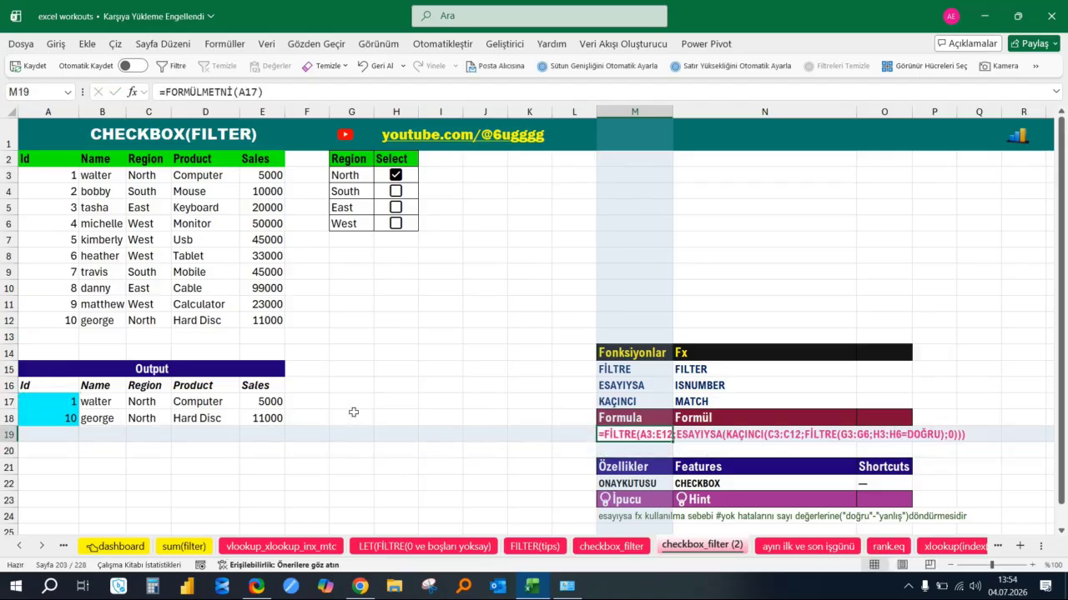
pyautogui.press('Left')
pyautogui.press('Left')
pyautogui.press('Left')
pyautogui.press('Left')
pyautogui.press('Left')
pyautogui.press('Left')
pyautogui.press('Left')
pyautogui.press('Left')
pyautogui.press('Left')
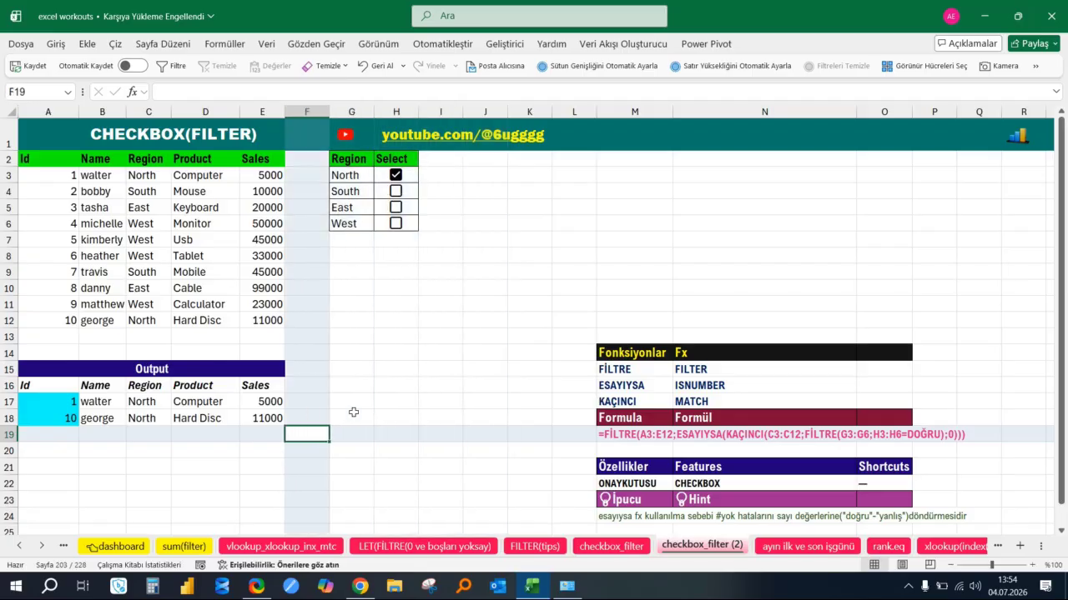
pyautogui.click(459, 306)
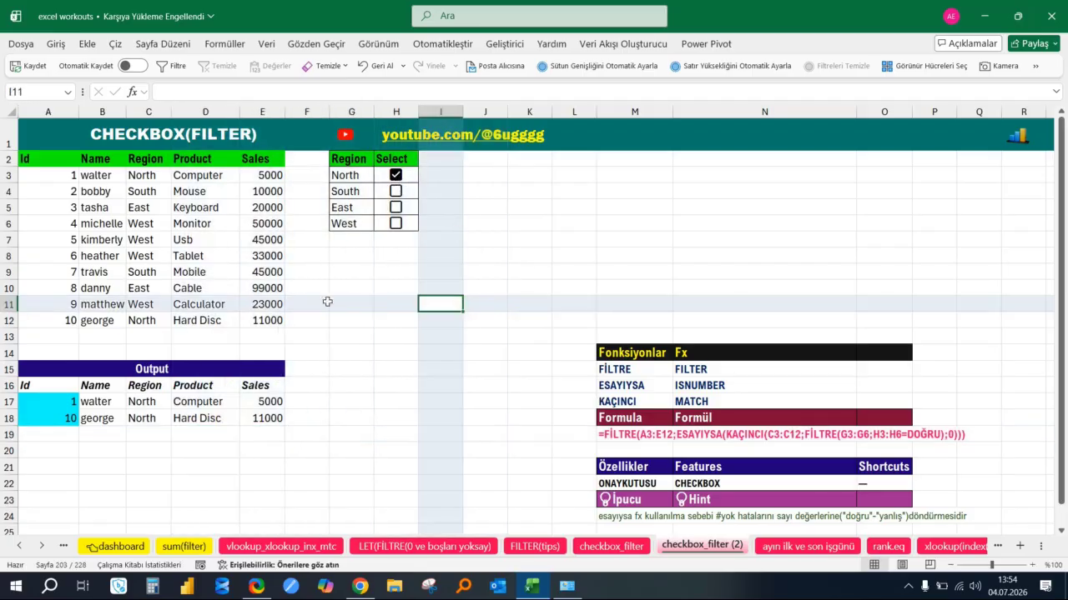
# Step: Switch the ticked region from North to South and check the filtered rows in the Output block
pyautogui.click(397, 177)
pyautogui.click(396, 192)
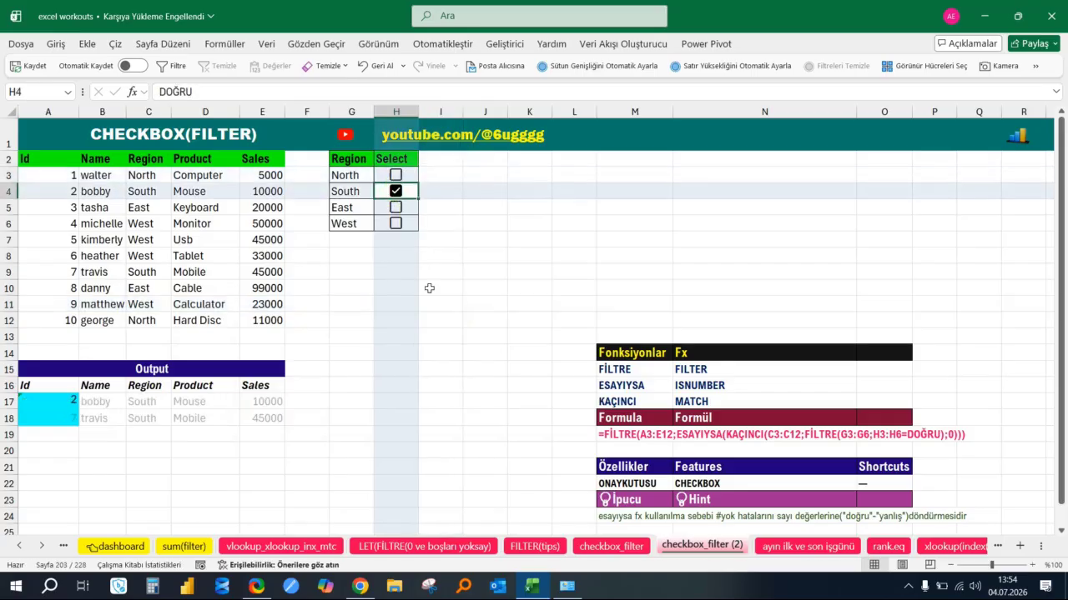
pyautogui.click(73, 408)
pyautogui.click(262, 409)
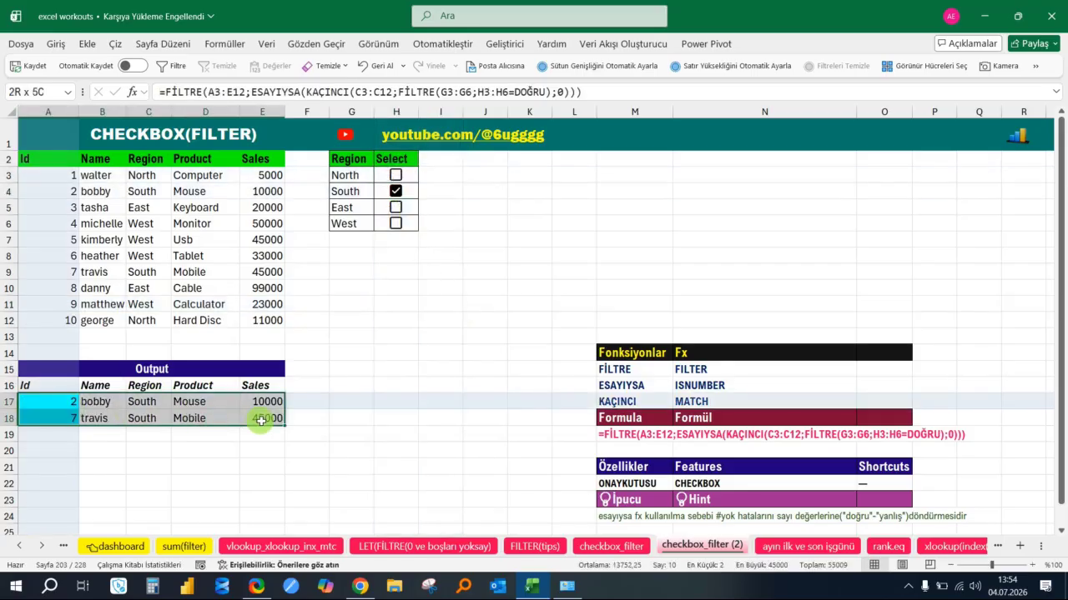
pyautogui.click(396, 336)
# Step: Test the remaining regions by ticking only East and after that only West, leaving West ticked
pyautogui.click(395, 191)
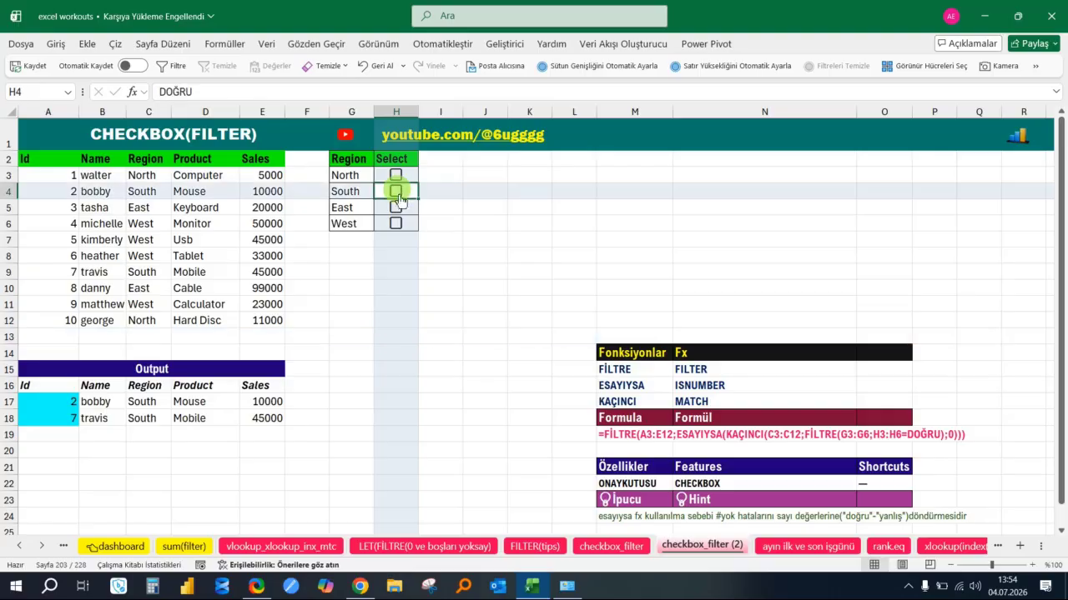
pyautogui.click(395, 207)
pyautogui.click(387, 305)
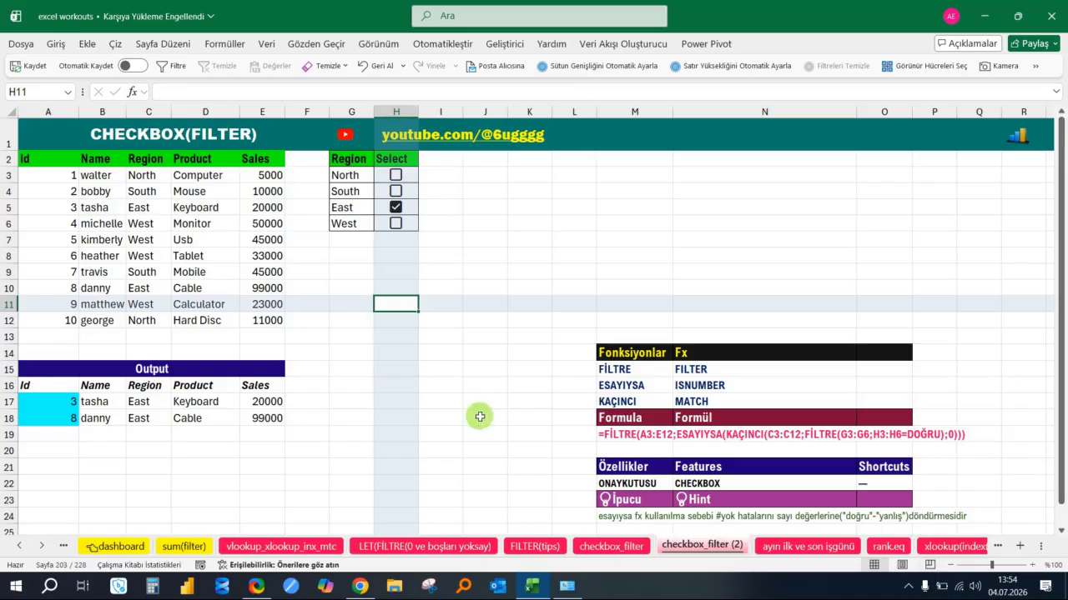
pyautogui.click(396, 208)
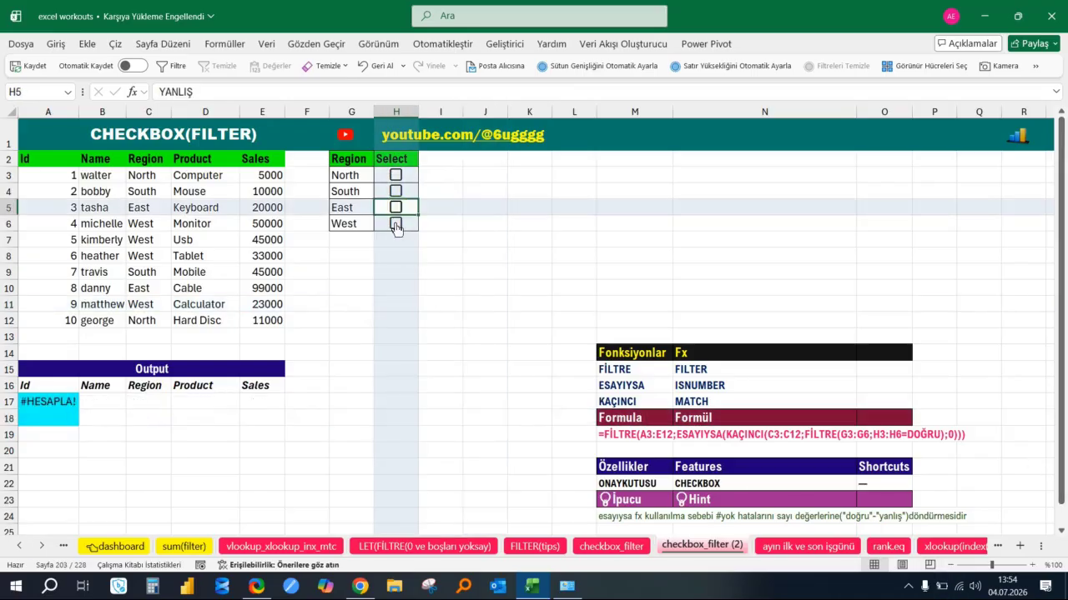
pyautogui.click(396, 224)
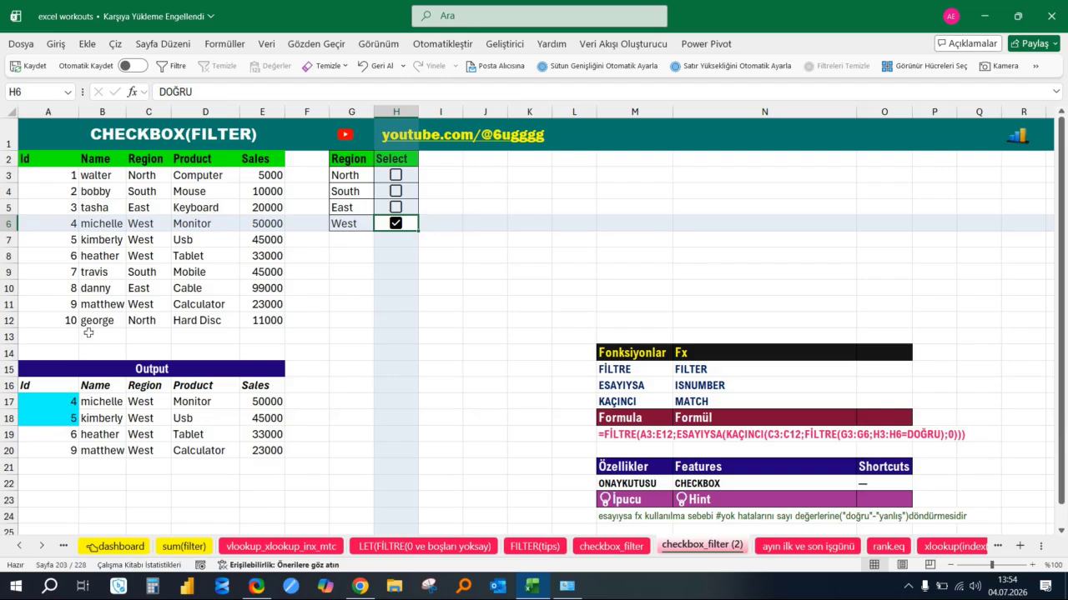
pyautogui.click(75, 336)
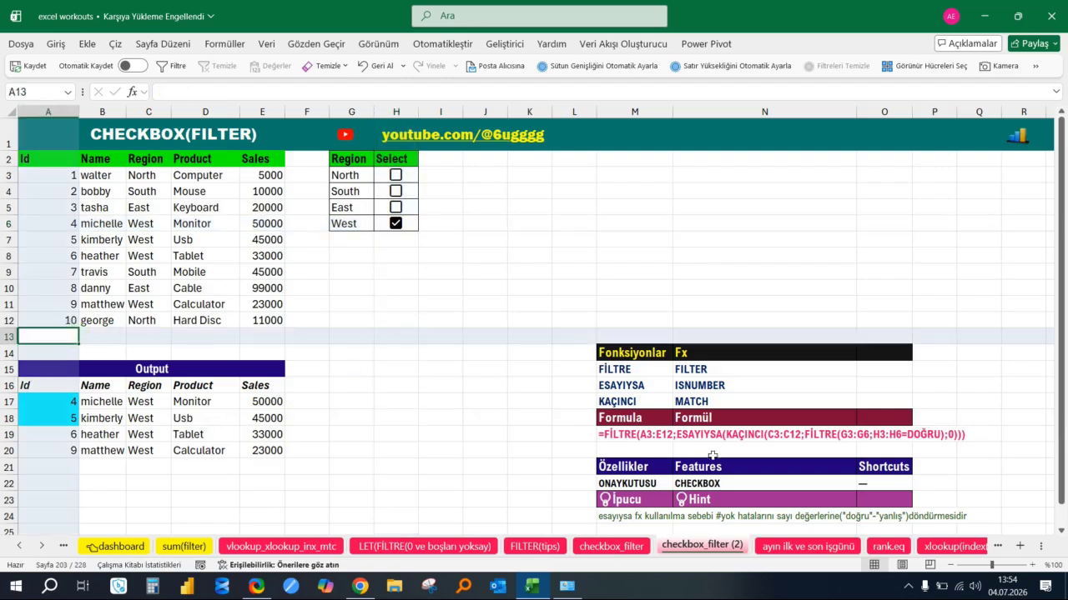
# Step: Start a new record in row 13 beneath the sales table with Id 11 and the person's first name
pyautogui.click(663, 433)
pyautogui.moveTo(62, 335); pyautogui.dragTo(261, 338)
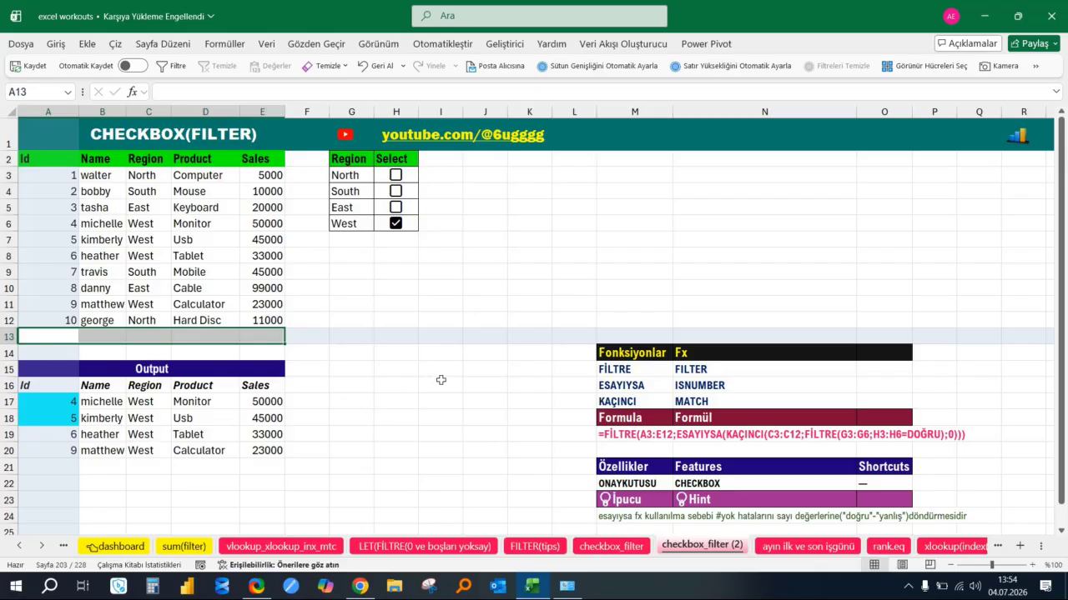
pyautogui.click(85, 319)
pyautogui.press('Left')
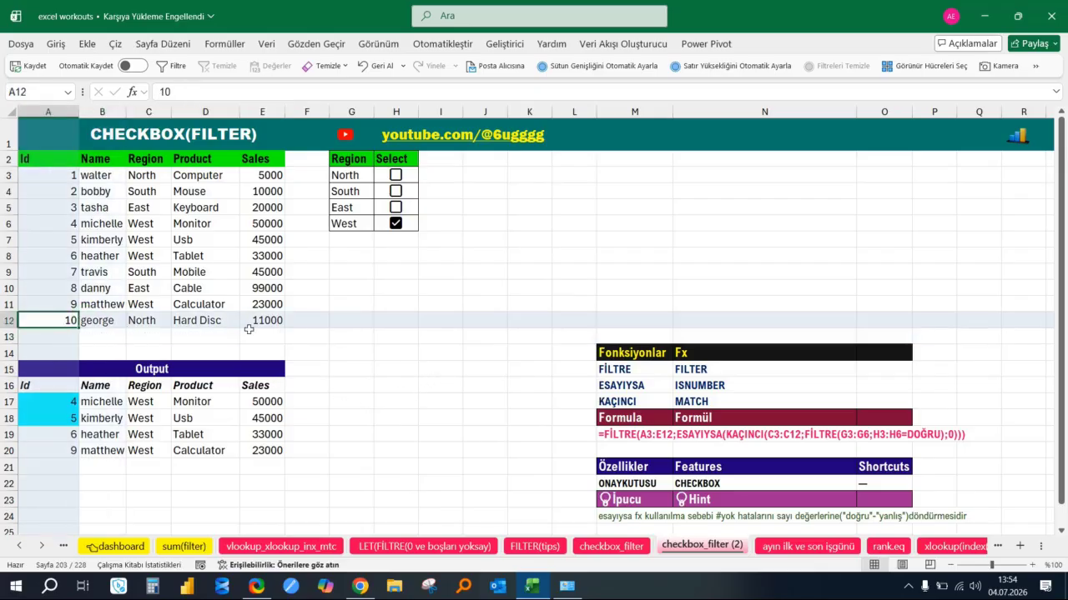
pyautogui.press('Down')
pyautogui.write('11')
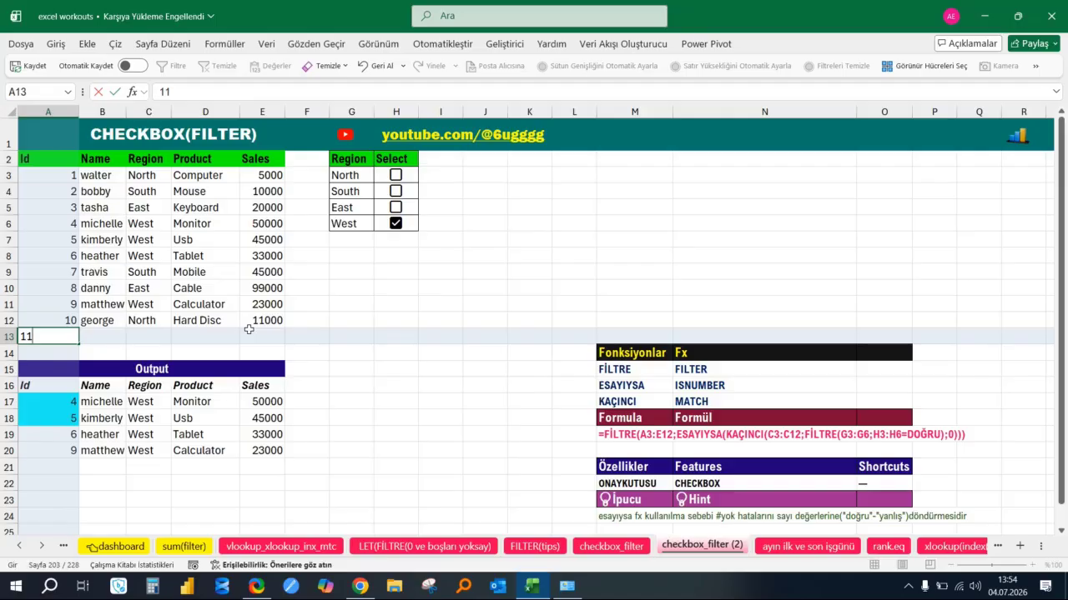
pyautogui.press('Tab')
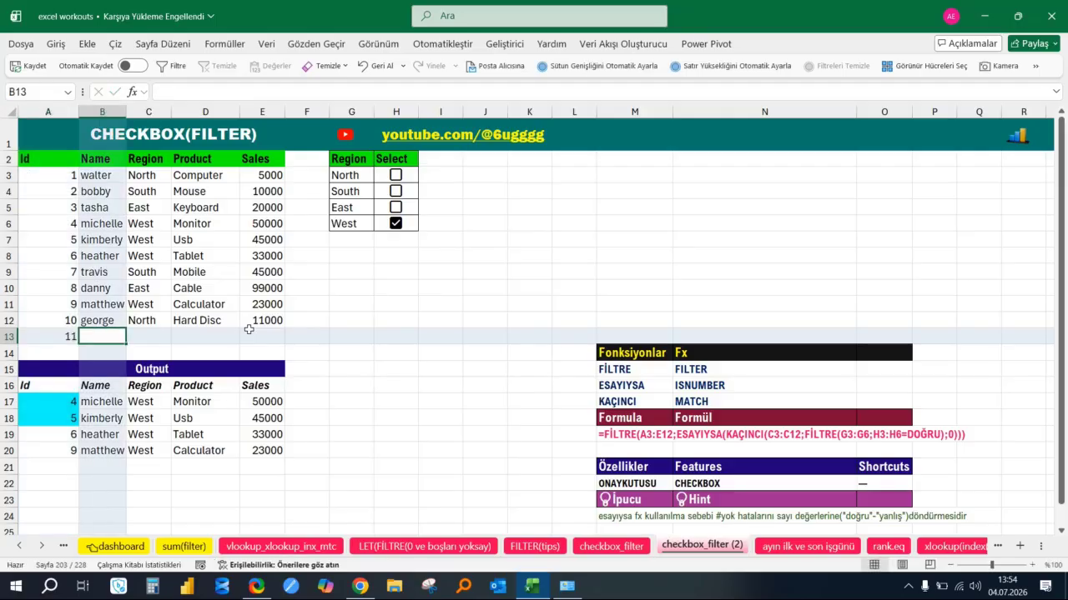
pyautogui.write('a')
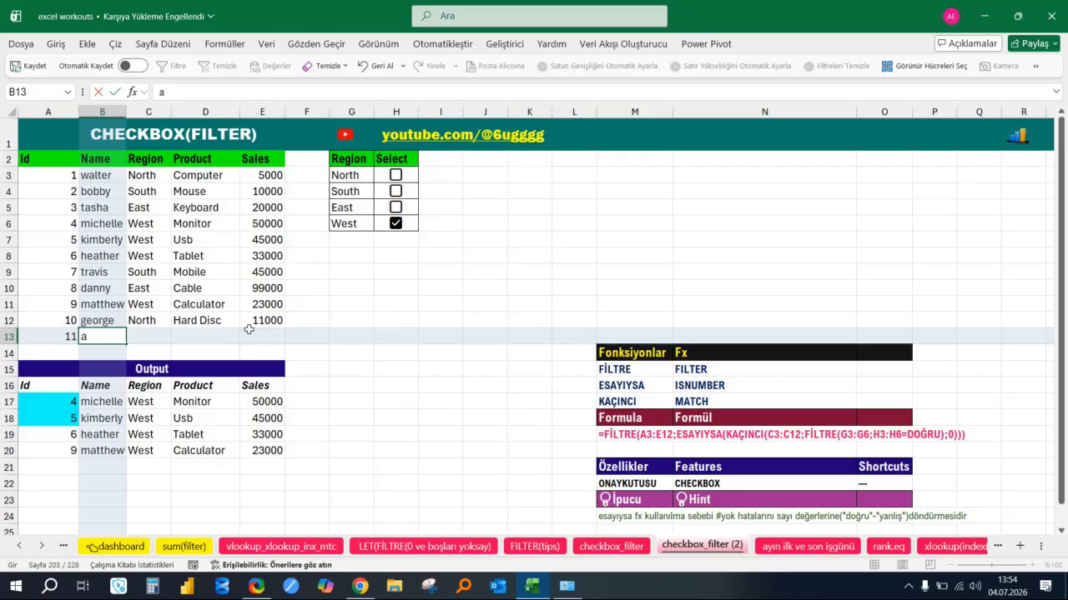
pyautogui.write('ltuğ')
pyautogui.press('Tab')
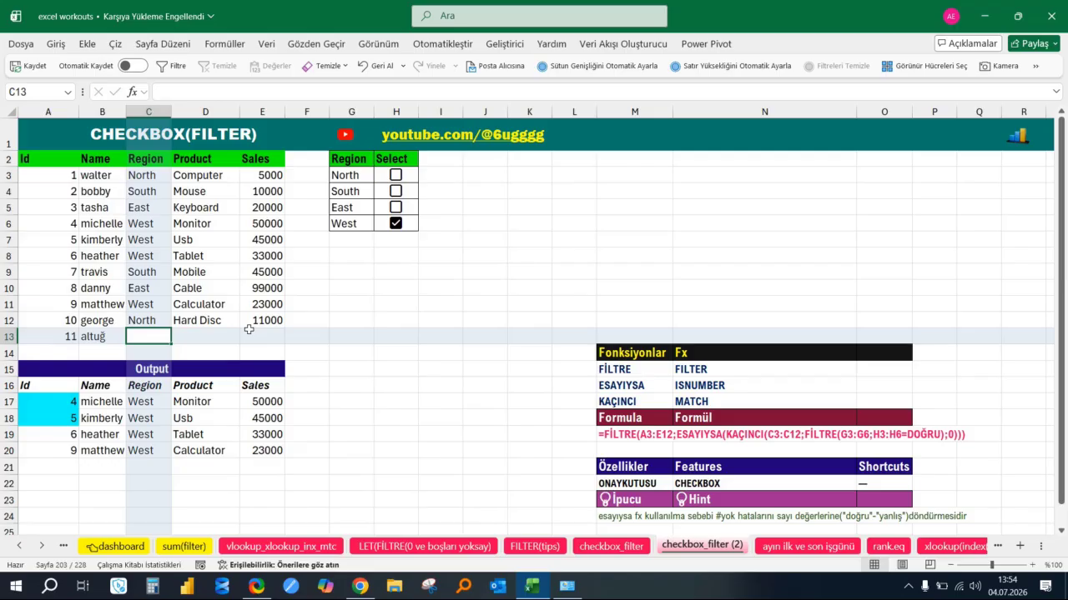
# Step: Complete the new record in row 13 with region west, product cable and sales 15000
pyautogui.write('west')
pyautogui.press('Tab')
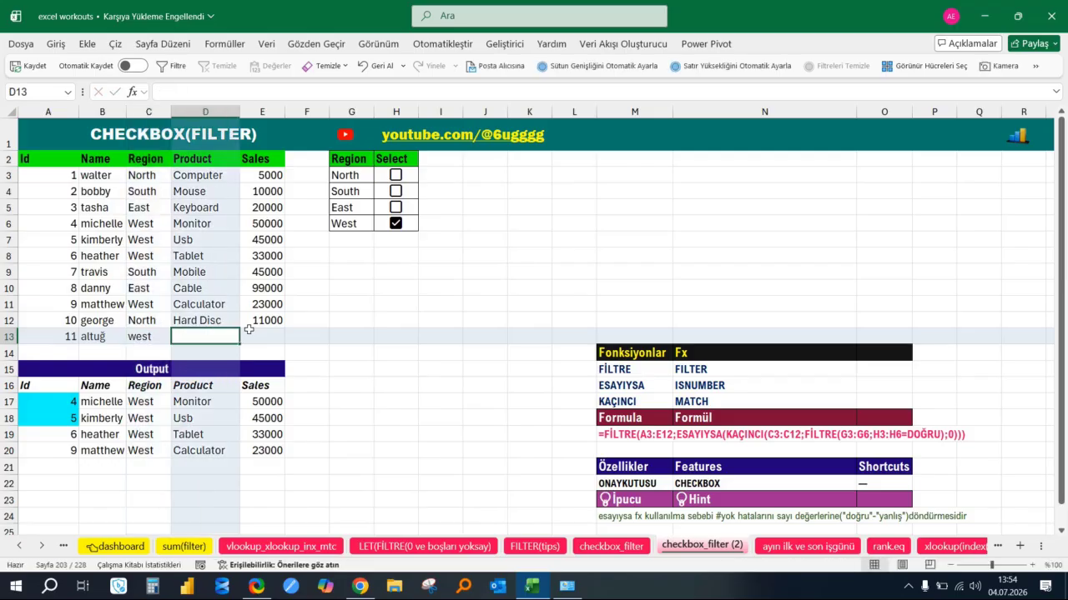
pyautogui.write('cable')
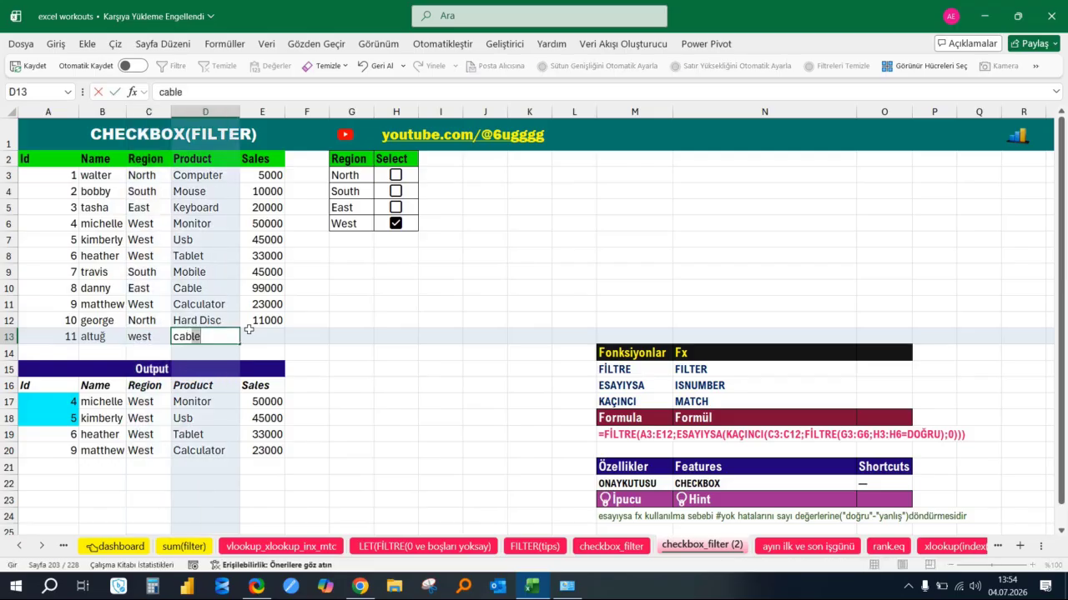
pyautogui.press('Tab')
pyautogui.write('15000')
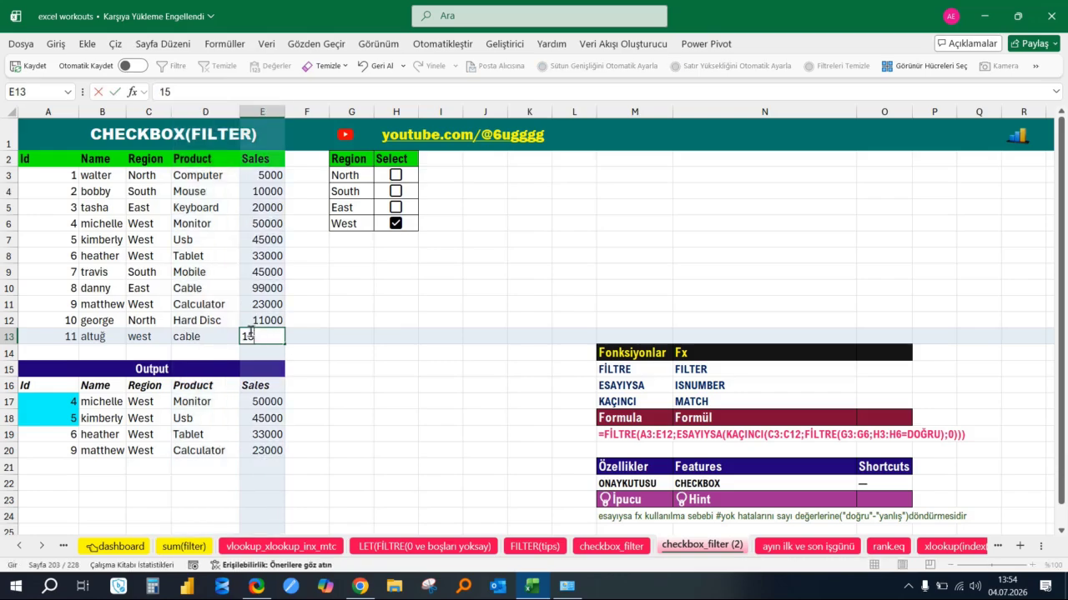
pyautogui.press('Return')
pyautogui.press('Right')
pyautogui.press('Right')
pyautogui.press('Right')
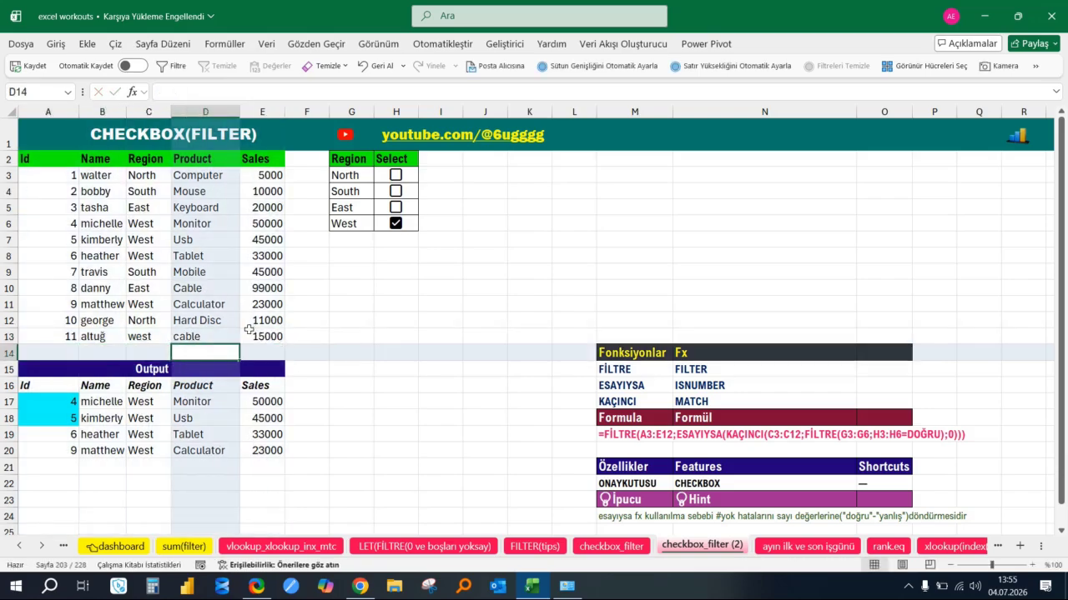
pyautogui.press('Up')
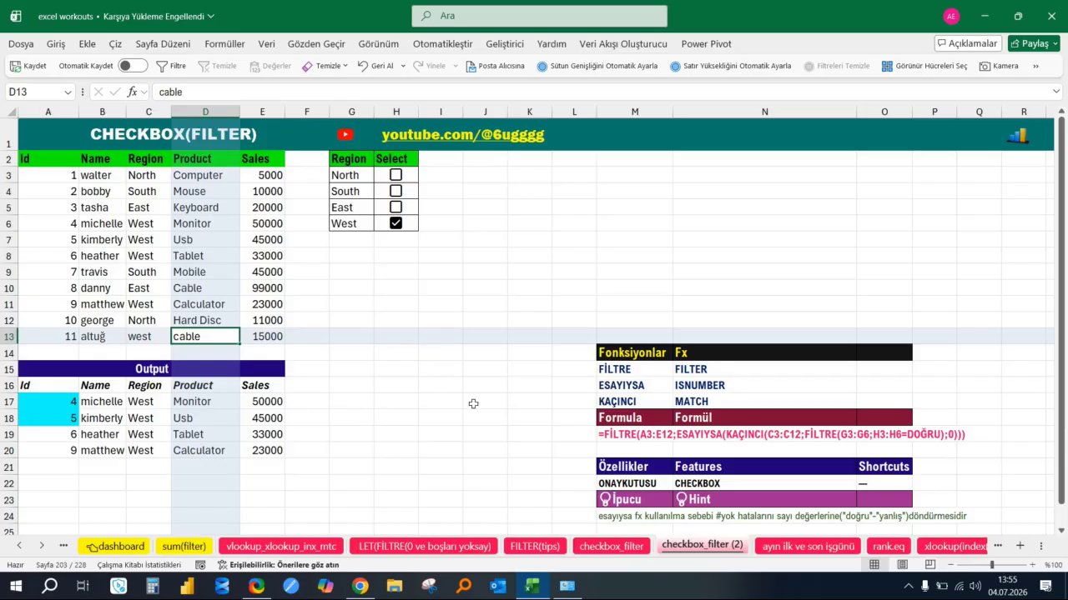
# Step: Try extending the FİLTRE array in the A17 formula to A3:E13 and discard the edit
pyautogui.click(76, 401)
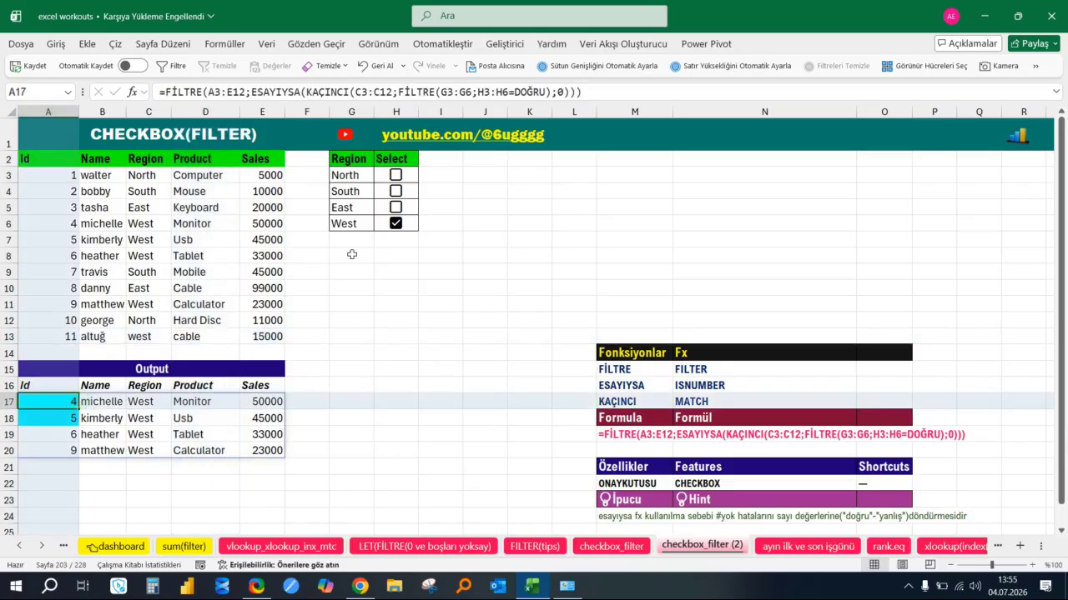
pyautogui.click(248, 92)
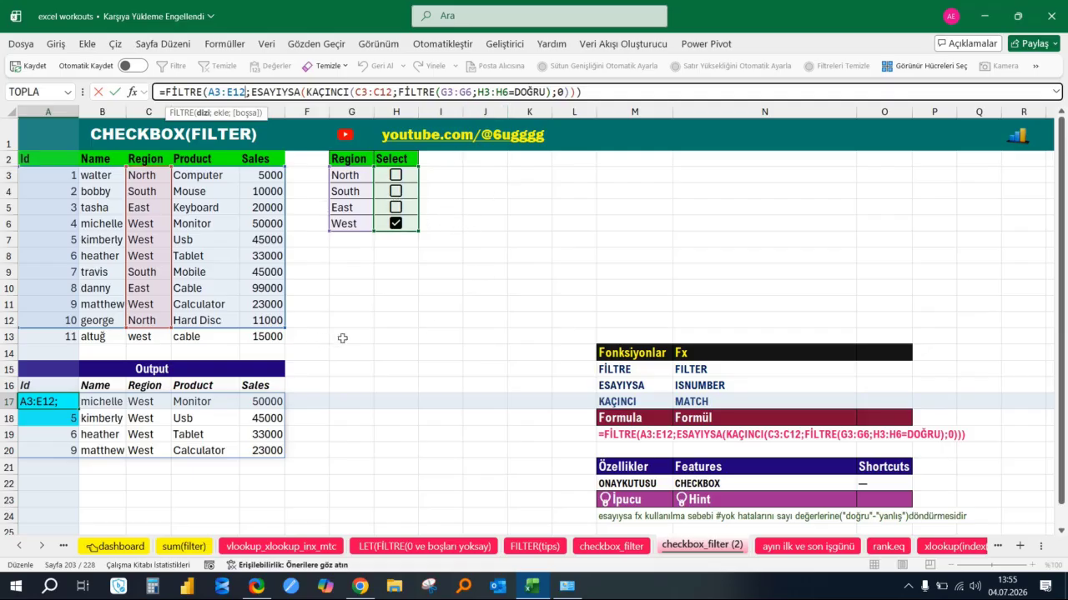
pyautogui.moveTo(284, 327); pyautogui.dragTo(286, 343)
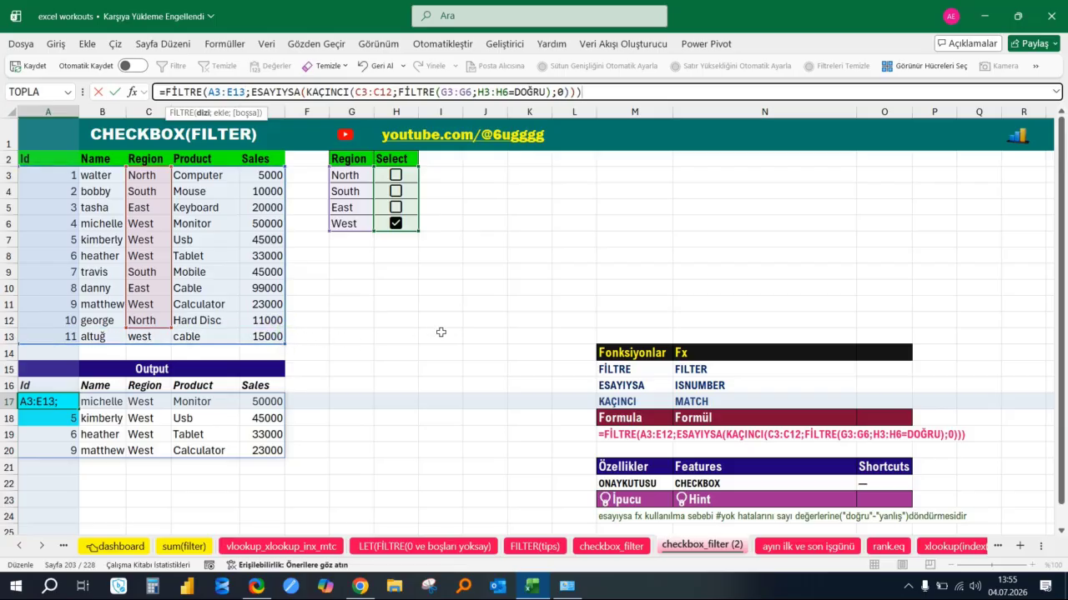
pyautogui.press('Escape')
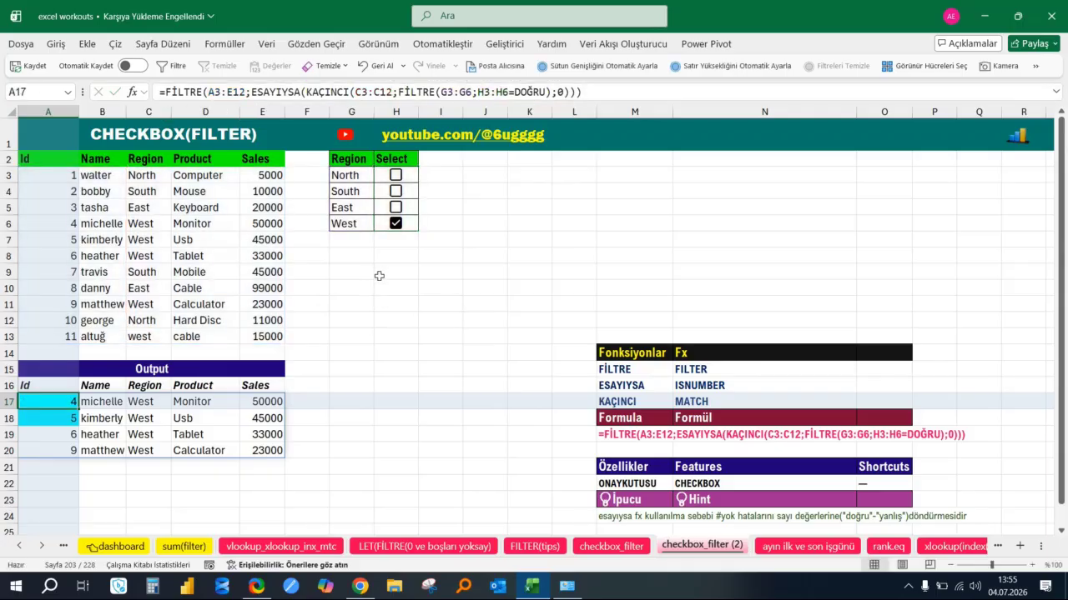
# Step: Try converting the range A1:E13 into a table with a header row, and undo the conversion
pyautogui.click(177, 258)
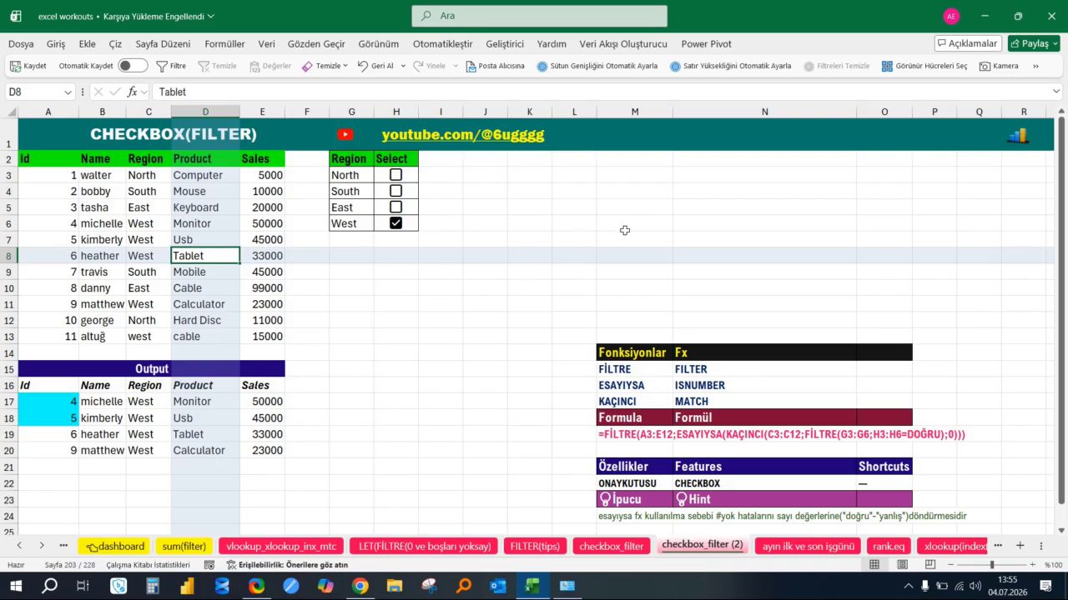
pyautogui.hotkey('ctrl', 't')
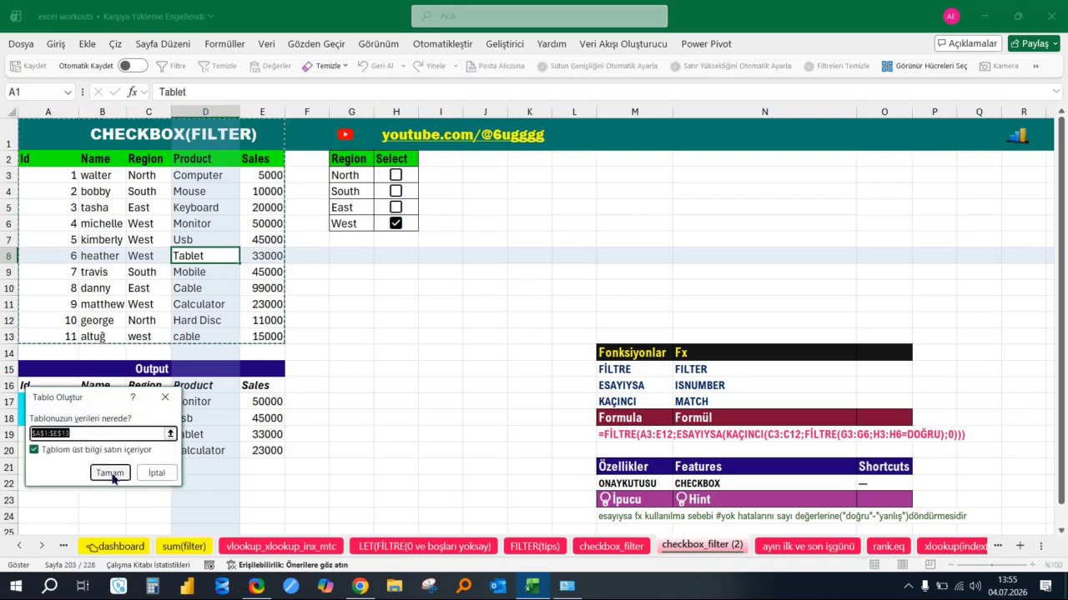
pyautogui.click(111, 475)
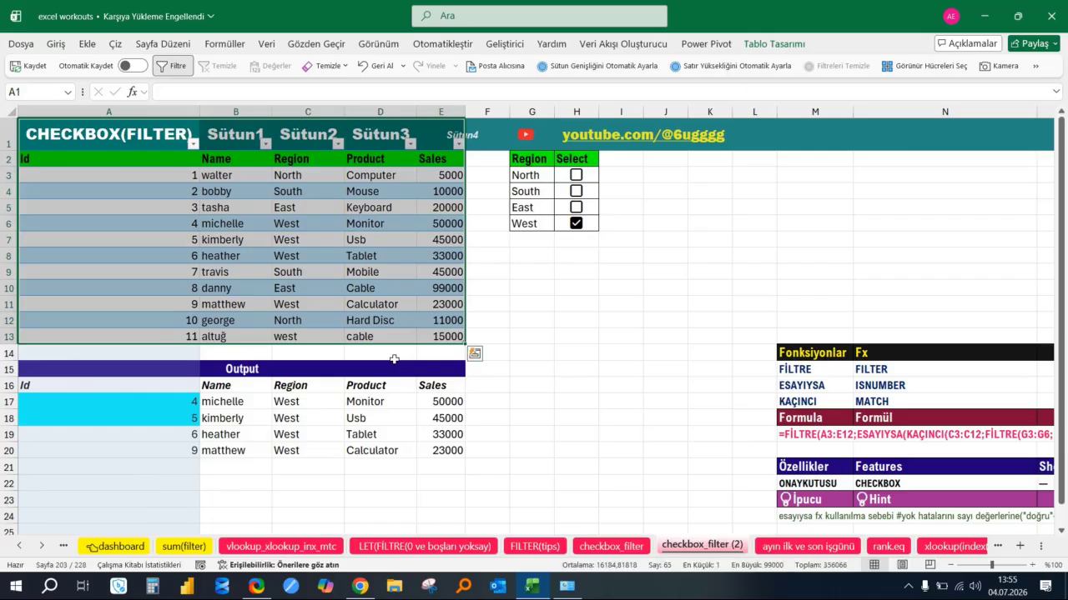
pyautogui.click(323, 291)
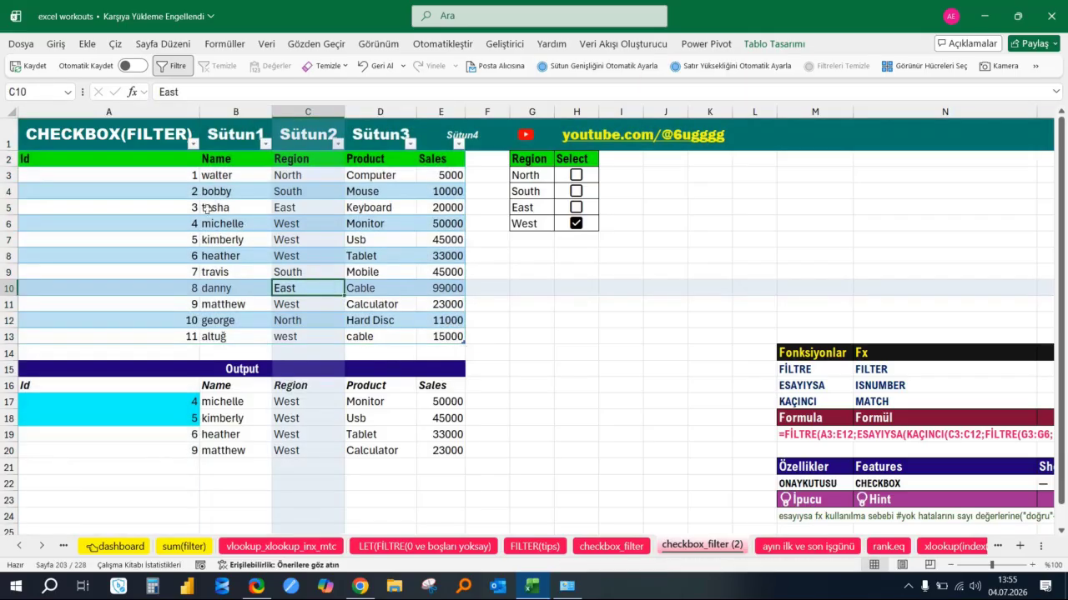
pyautogui.hotkey('ctrl', 'z')
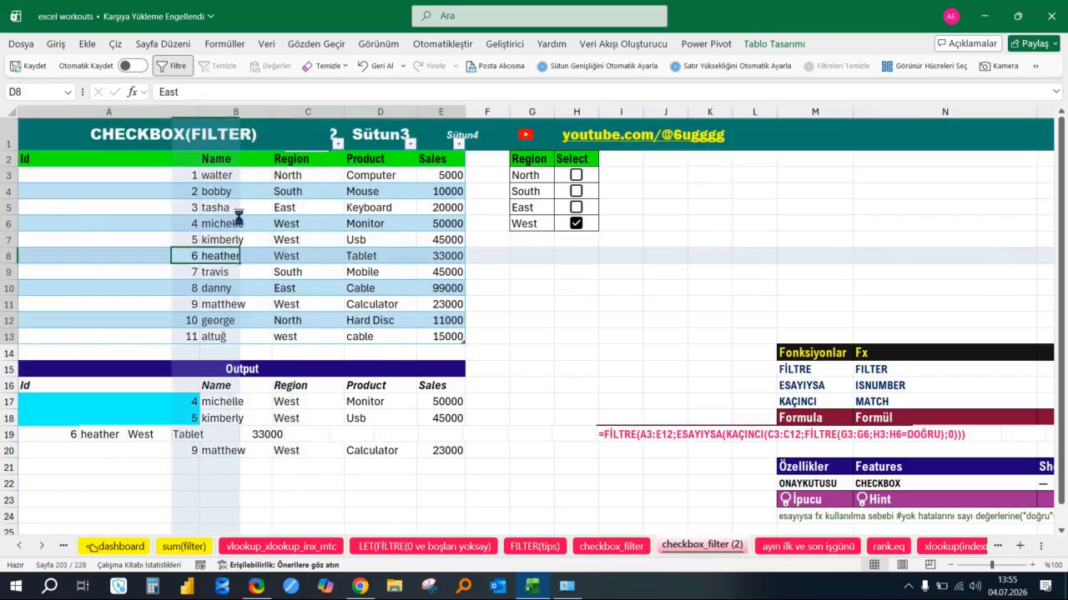
# Step: Convert the sales range A2:E13 into a table, treating its first row as headers
pyautogui.moveTo(48, 161); pyautogui.dragTo(156, 205)
pyautogui.moveTo(96, 175); pyautogui.dragTo(275, 338)
pyautogui.hotkey('ctrl', 't')
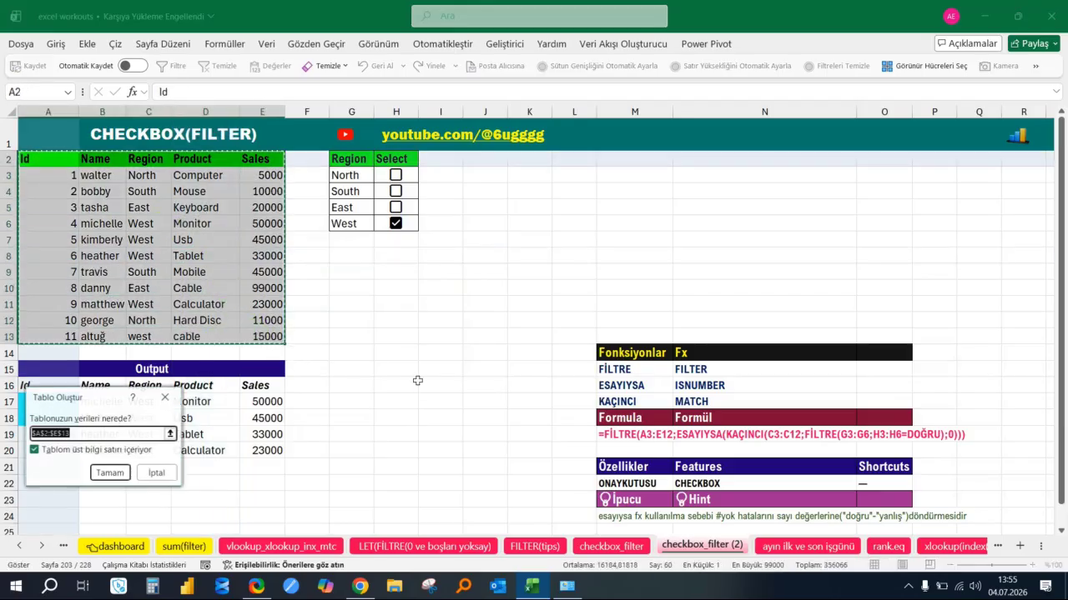
pyautogui.click(109, 472)
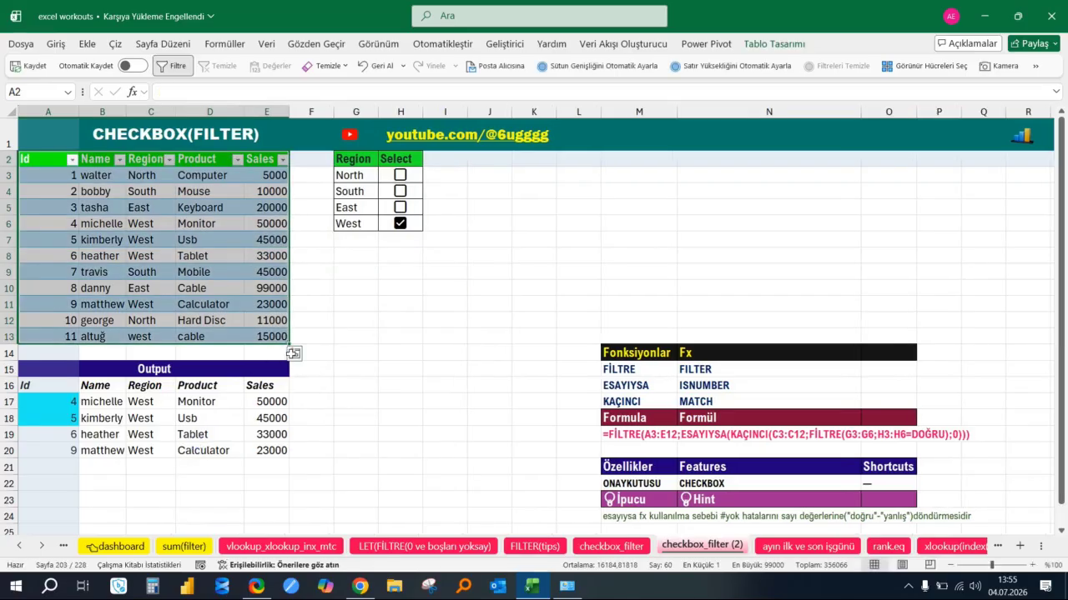
pyautogui.click(223, 256)
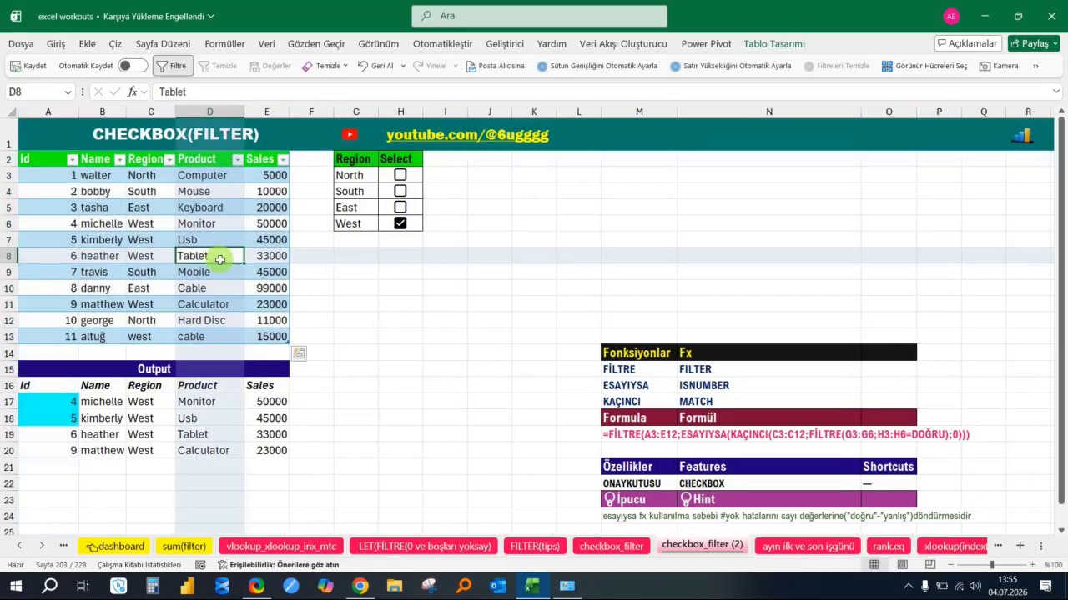
# Step: Test the West checkbox against the new row 13 record by clearing it and selecting it again
pyautogui.click(272, 335)
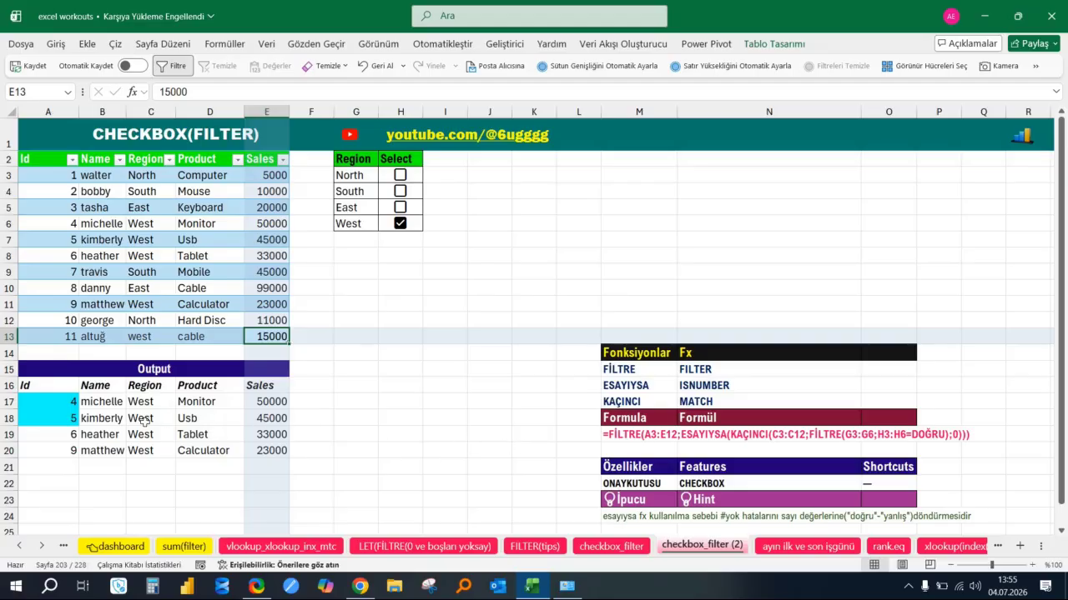
pyautogui.click(400, 227)
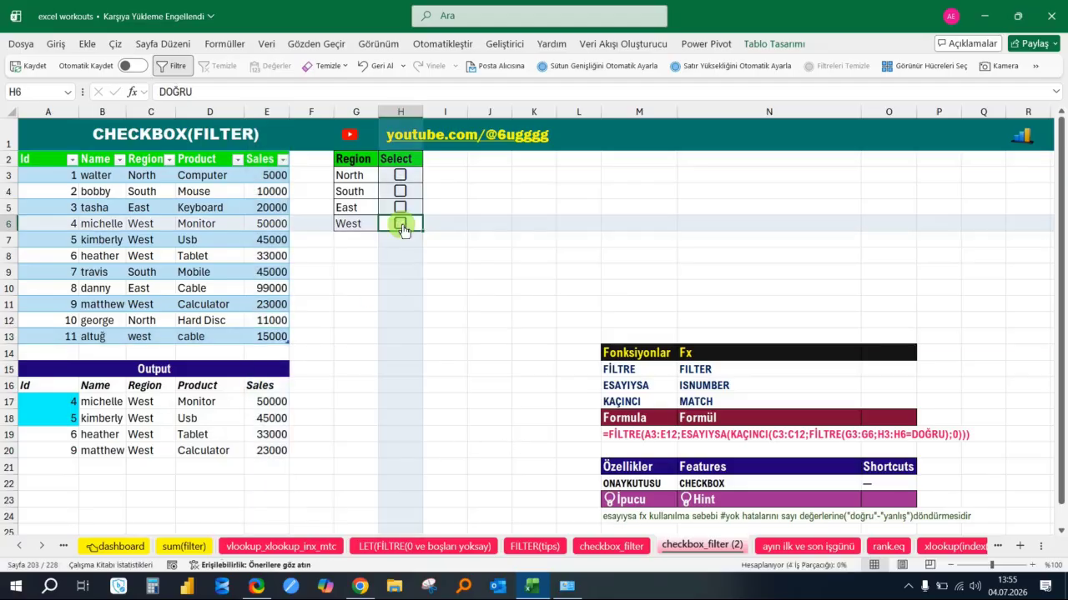
pyautogui.click(400, 224)
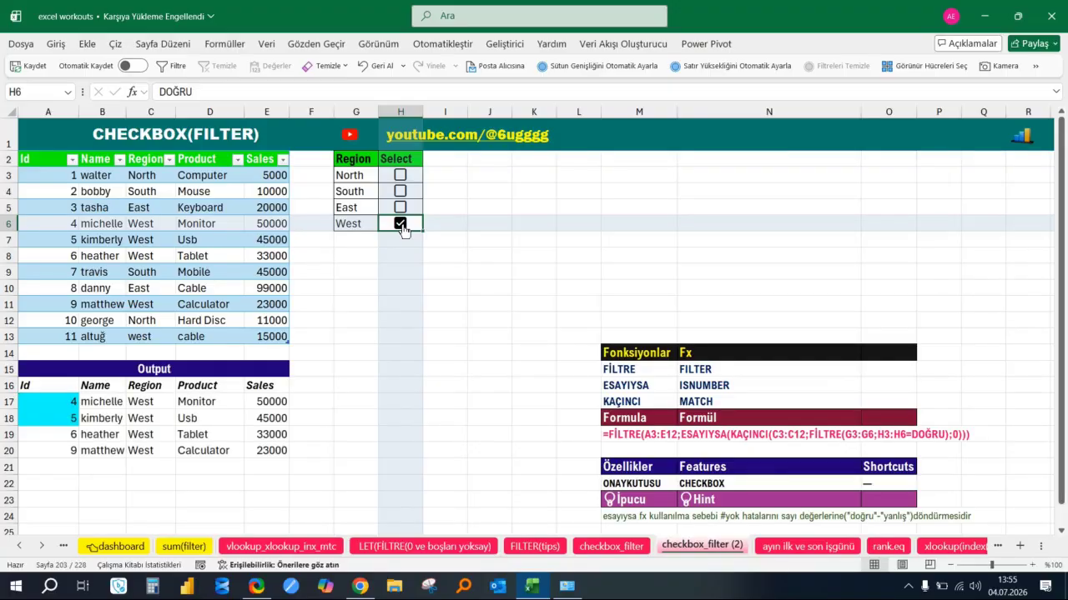
pyautogui.scroll(-4, 358, 365)
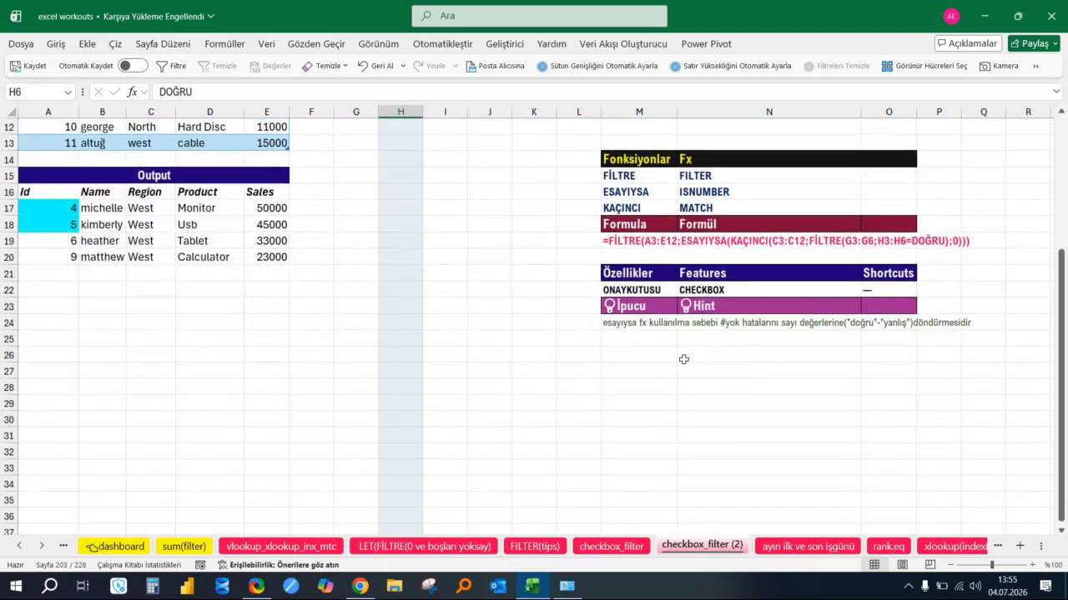
pyautogui.scroll(4, 656, 426)
# Step: Compare the ranges in the A17 formula and its M19 text with the new record in row 13
pyautogui.click(66, 401)
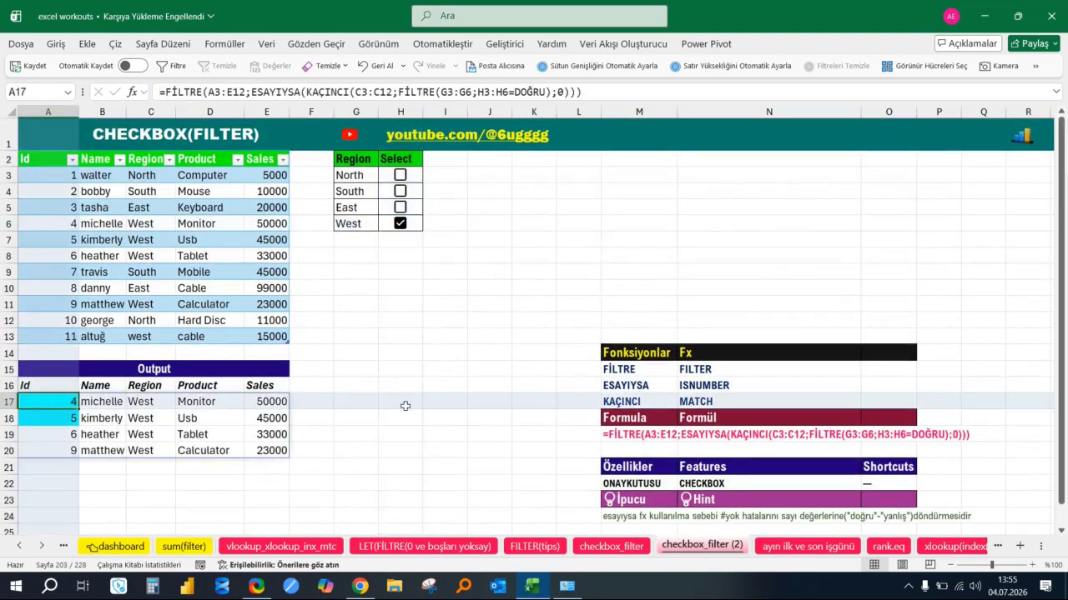
pyautogui.doubleClick(238, 92)
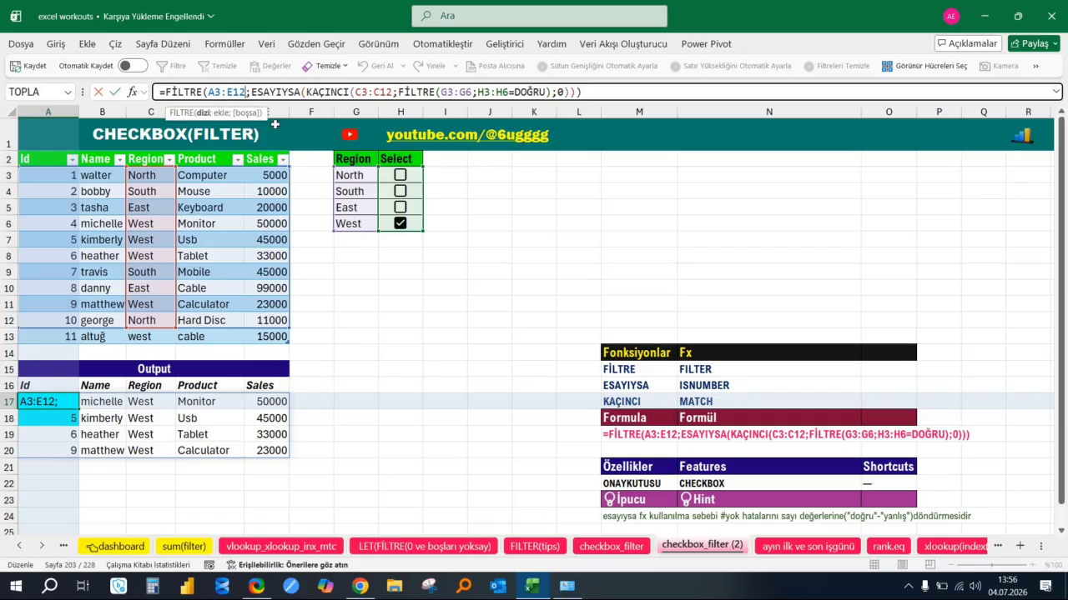
pyautogui.click(292, 328)
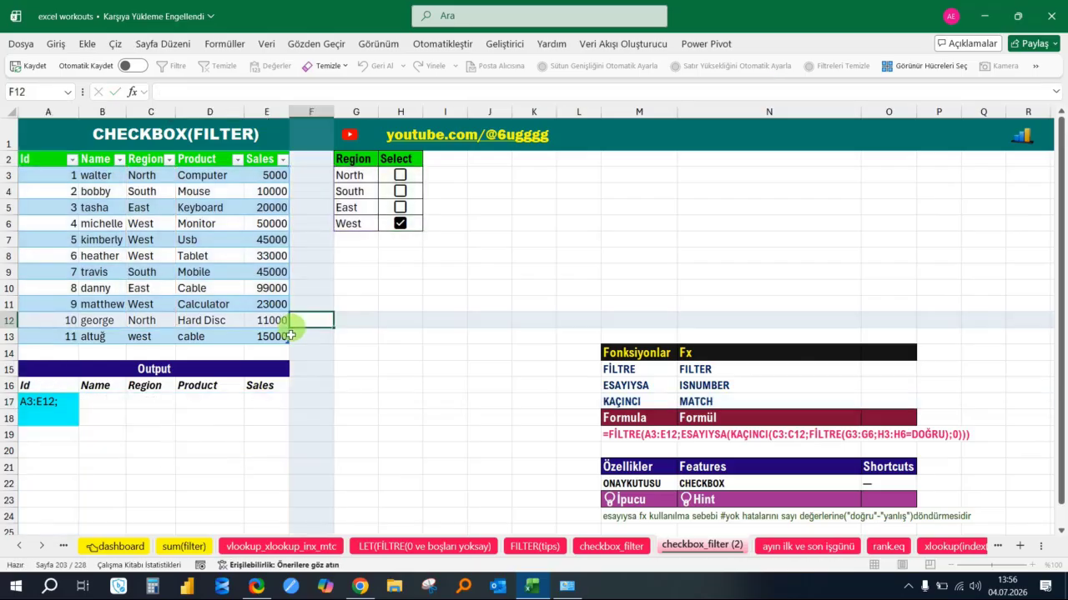
pyautogui.click(278, 324)
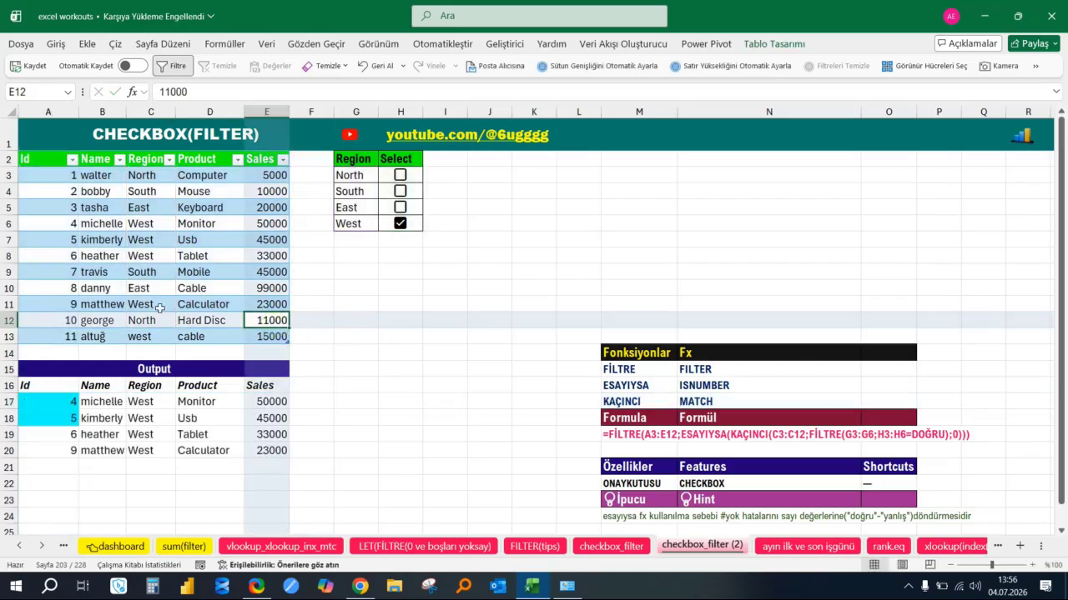
pyautogui.moveTo(64, 337); pyautogui.dragTo(279, 337)
pyautogui.click(634, 435)
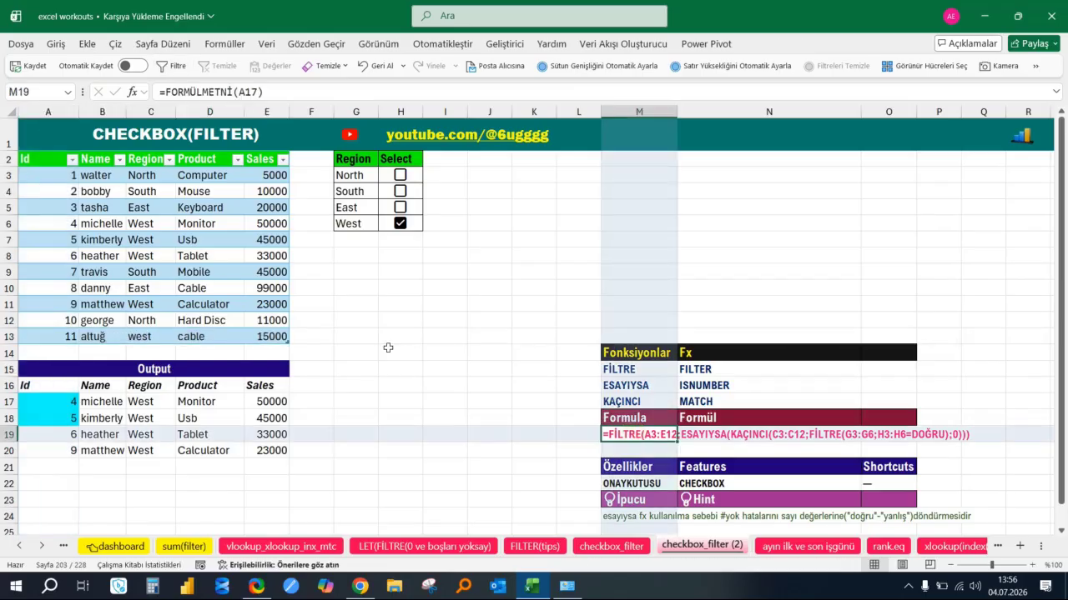
pyautogui.click(207, 292)
pyautogui.click(657, 435)
# Step: Extend the A17 formula's FİLTRE array to A3:E13 and its KAÇINCI region range to C3:C13
pyautogui.click(59, 404)
pyautogui.click(243, 94)
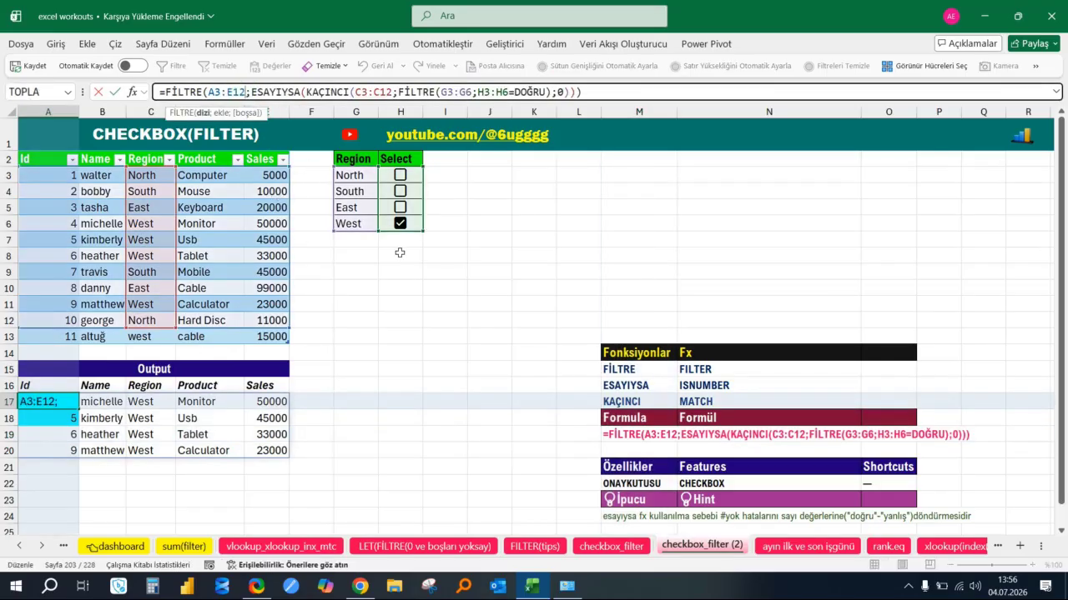
pyautogui.press('BackSpace')
pyautogui.write('3')
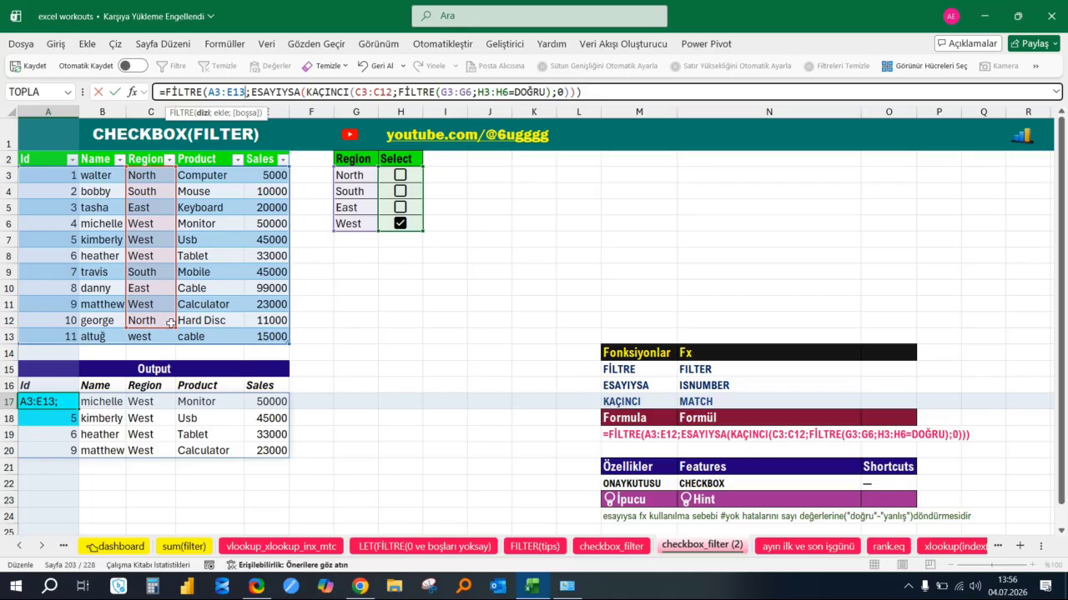
pyautogui.moveTo(170, 322); pyautogui.dragTo(178, 340)
pyautogui.press('Return')
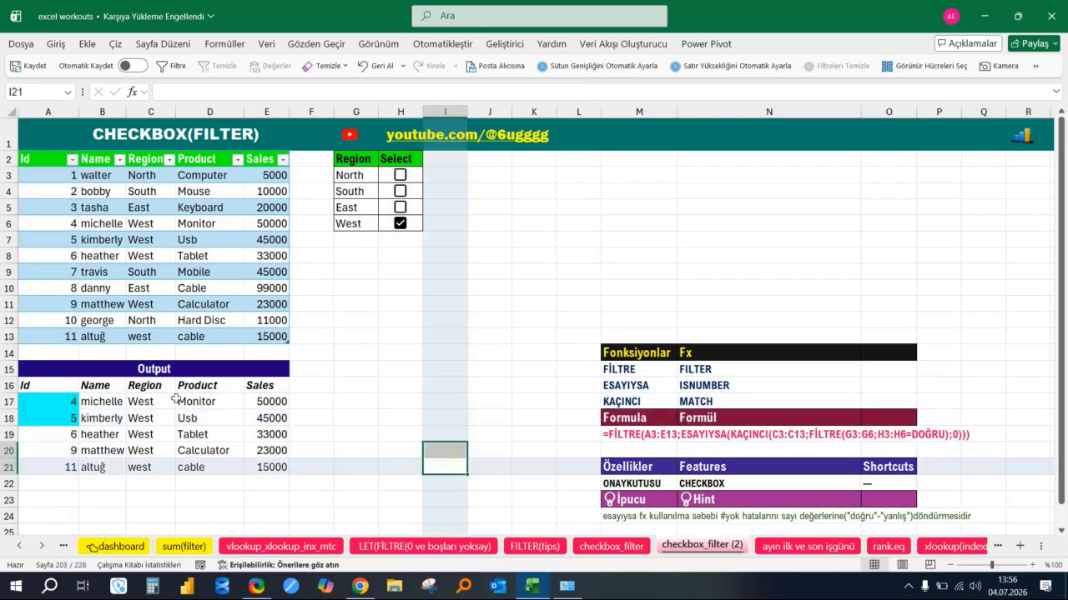
# Step: Examine the filtered West rows in A17:E21 against the region of the row 13 record
pyautogui.moveTo(63, 401); pyautogui.dragTo(262, 465)
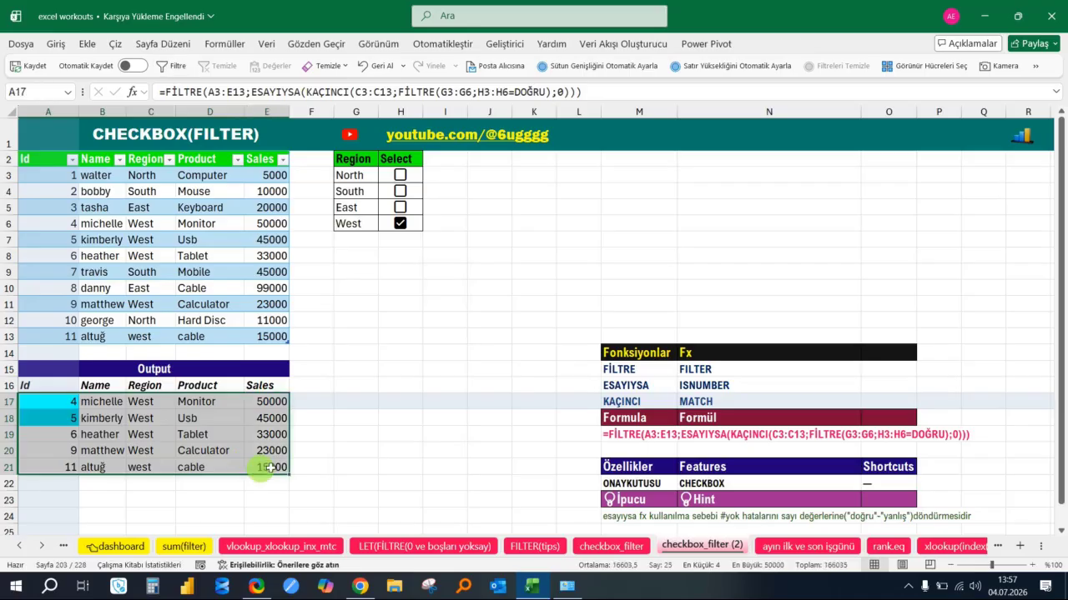
pyautogui.click(400, 401)
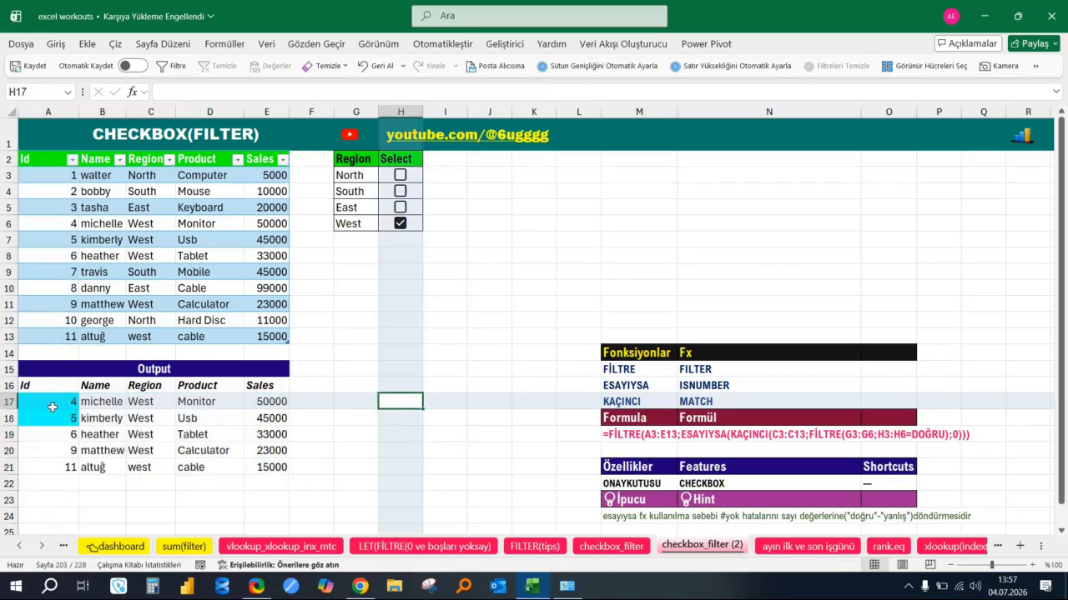
pyautogui.click(144, 337)
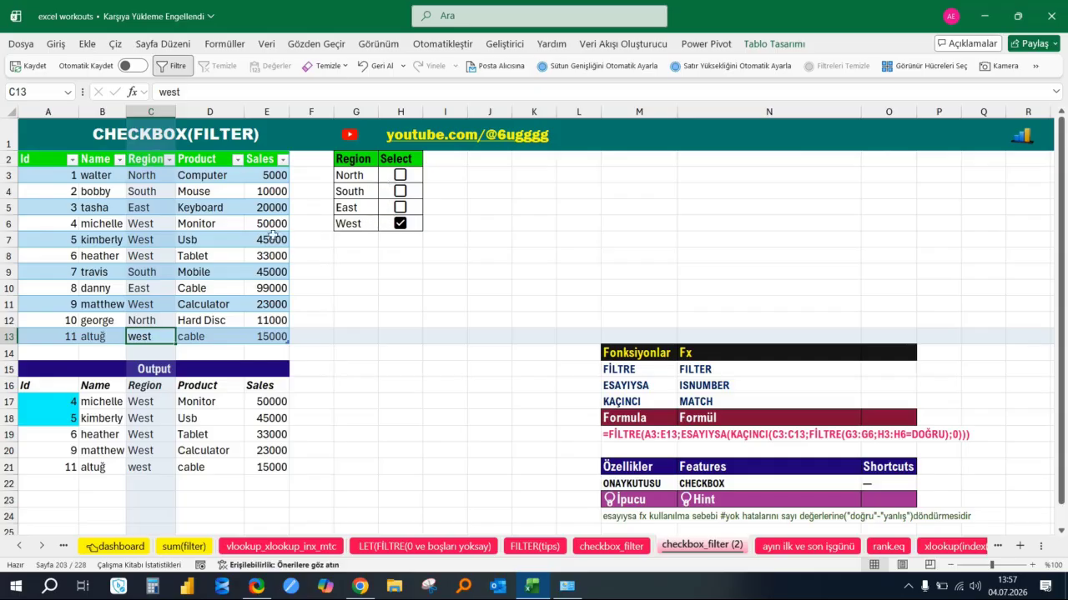
pyautogui.moveTo(56, 404); pyautogui.dragTo(266, 469)
pyautogui.click(449, 406)
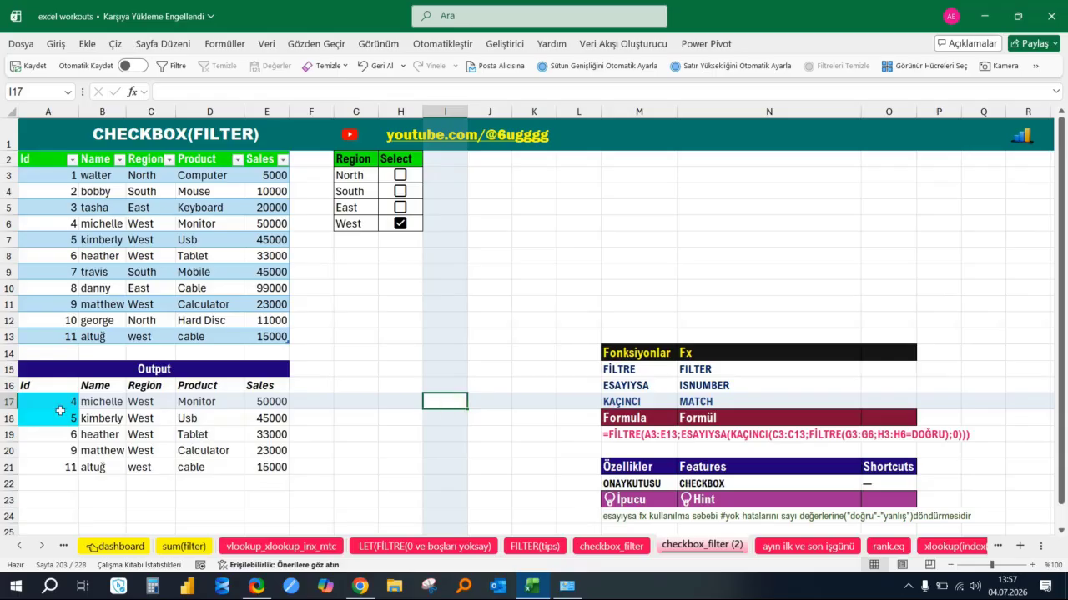
pyautogui.moveTo(56, 403); pyautogui.dragTo(277, 464)
pyautogui.click(438, 384)
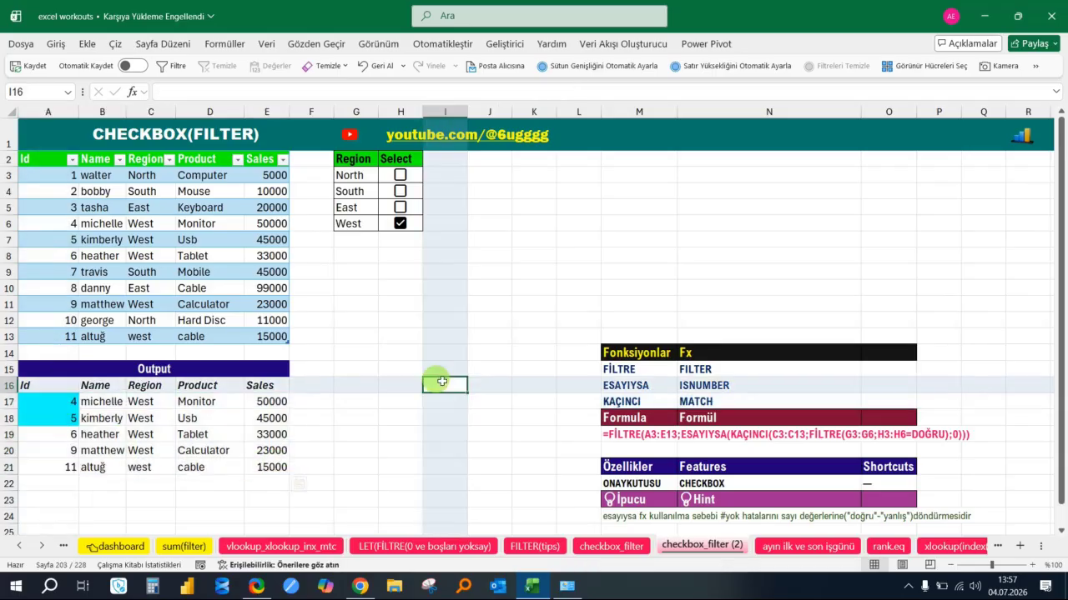
# Step: Select the East, South and North checkboxes in addition to West
pyautogui.click(401, 207)
pyautogui.click(402, 191)
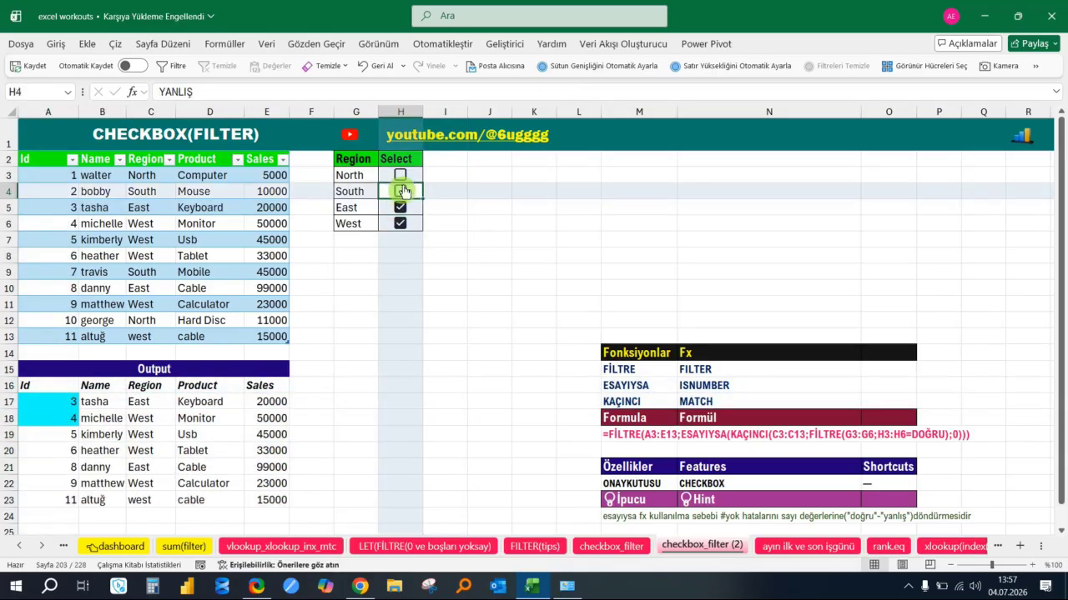
pyautogui.click(399, 175)
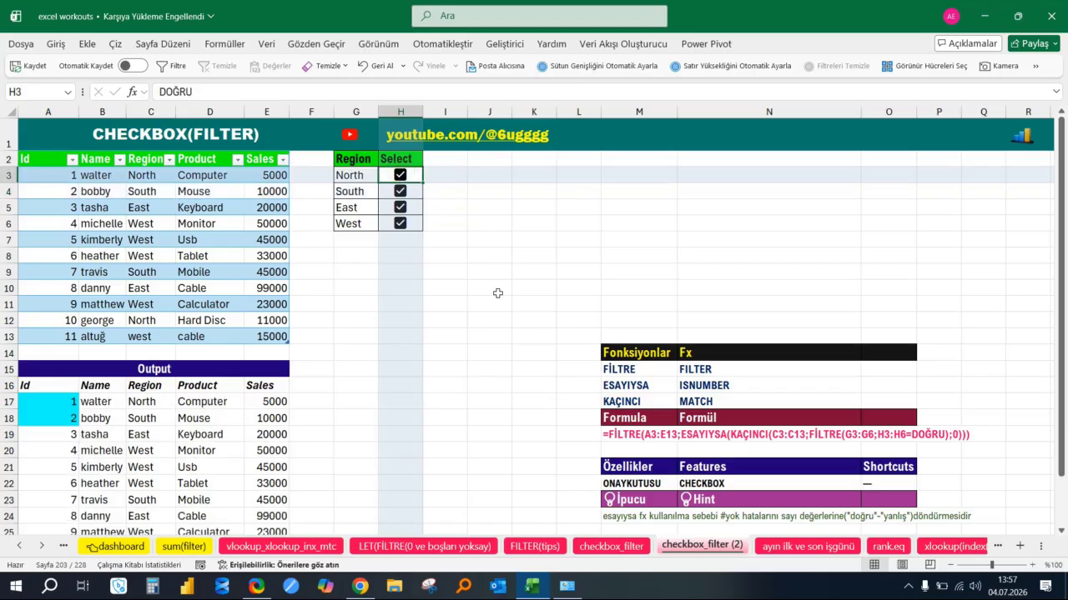
# Step: Examine the full output list from row 15 down with all four regions selected
pyautogui.scroll(-4, 497, 293)
pyautogui.scroll(4, 497, 293)
pyautogui.moveTo(58, 371); pyautogui.dragTo(273, 524)
pyautogui.scroll(-3, 405, 387)
pyautogui.scroll(4, 436, 292)
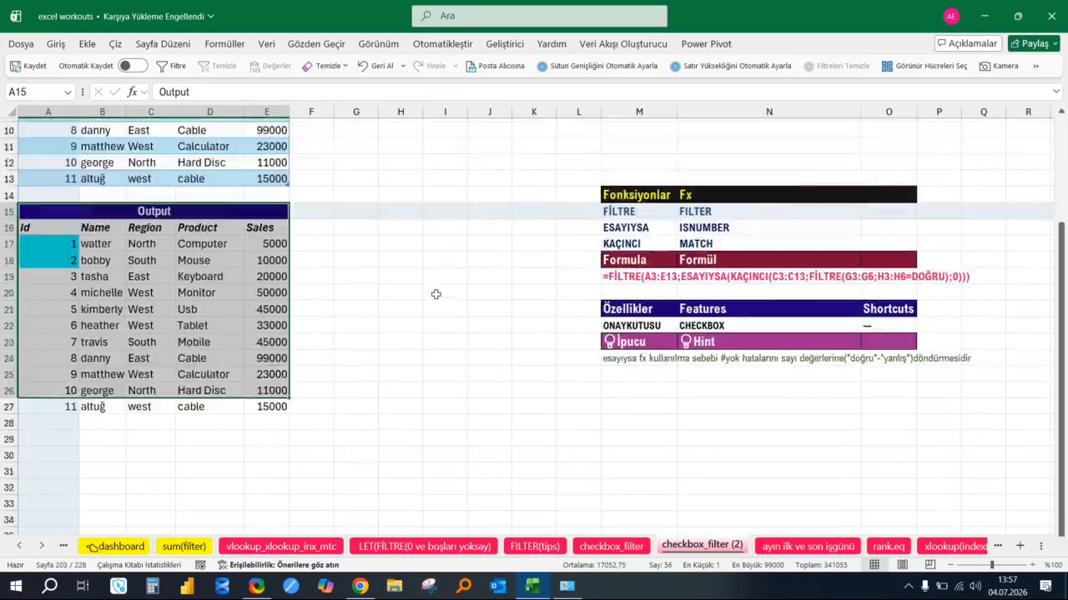
pyautogui.click(444, 286)
pyautogui.scroll(-4, 222, 374)
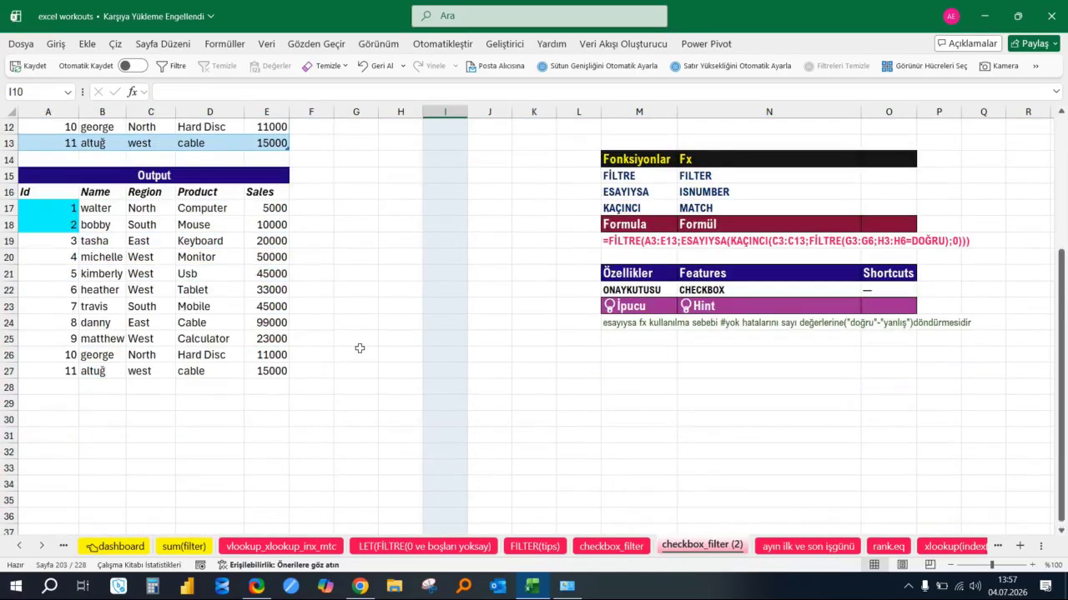
pyautogui.scroll(-4, 419, 308)
pyautogui.scroll(8, 434, 312)
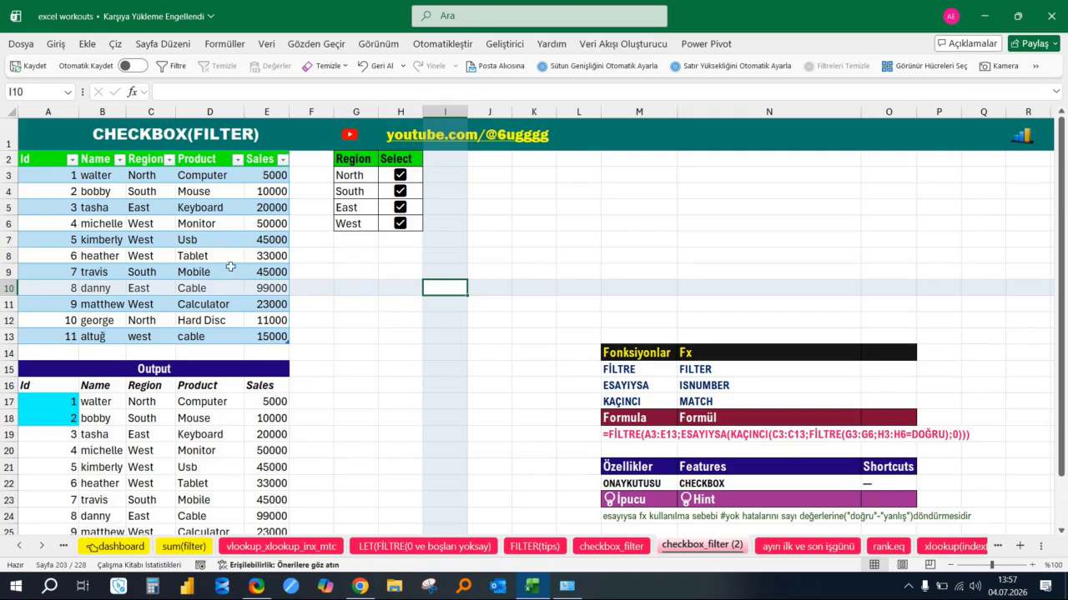
# Step: Clear the South, East and West checkboxes to filter on North only, and check the output rows
pyautogui.click(143, 173)
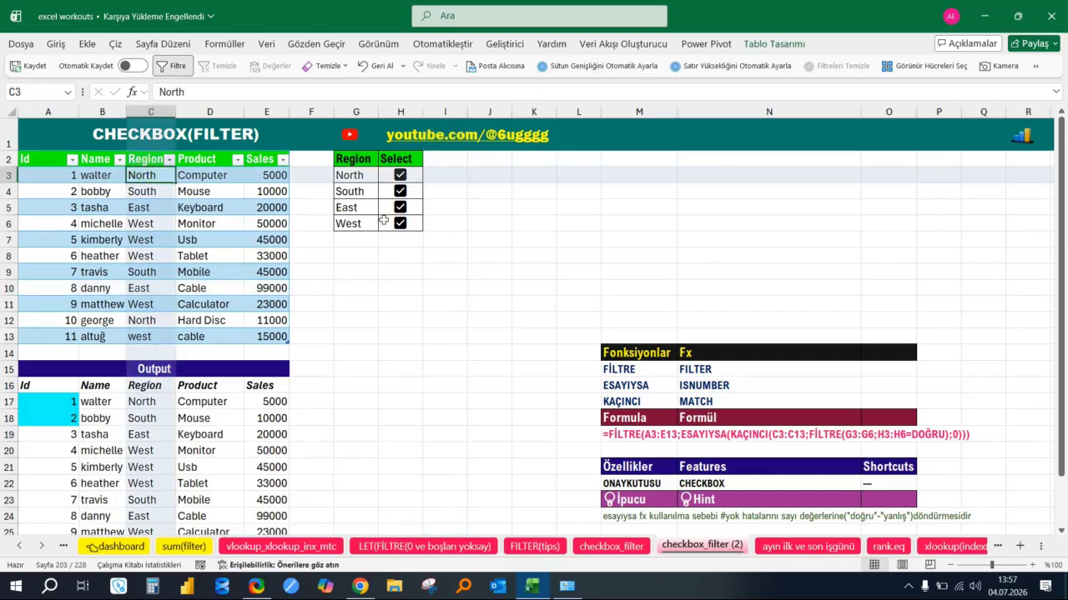
pyautogui.click(400, 191)
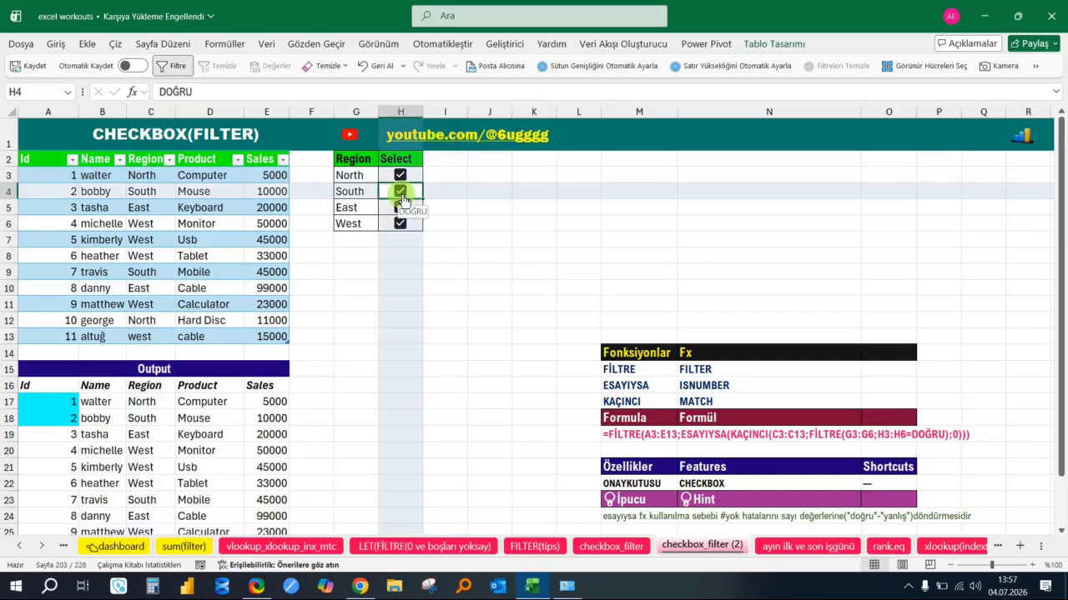
pyautogui.click(400, 207)
pyautogui.click(401, 224)
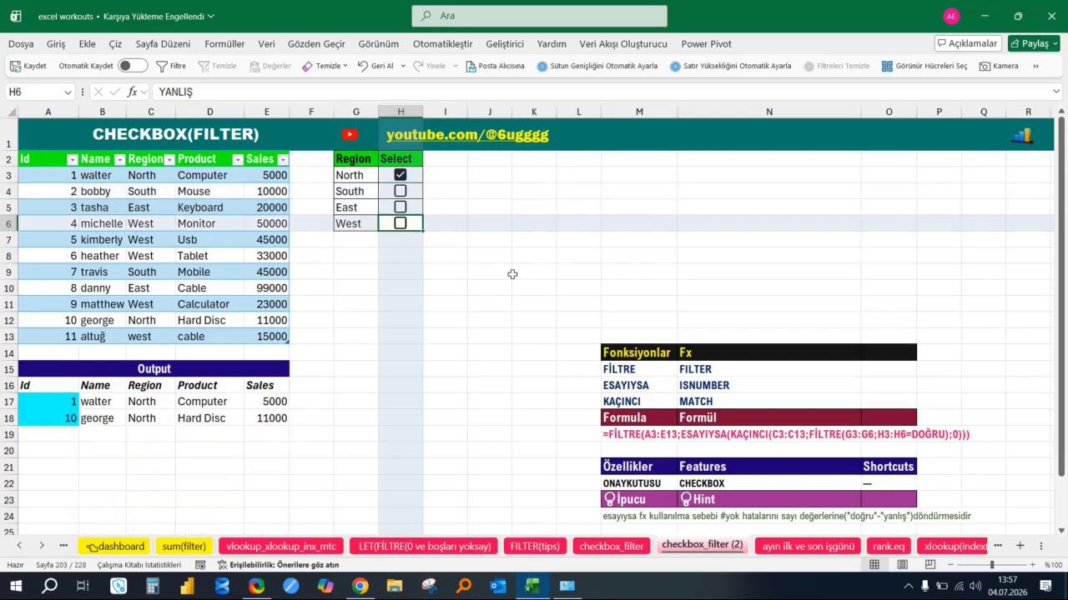
pyautogui.moveTo(71, 386); pyautogui.dragTo(246, 406)
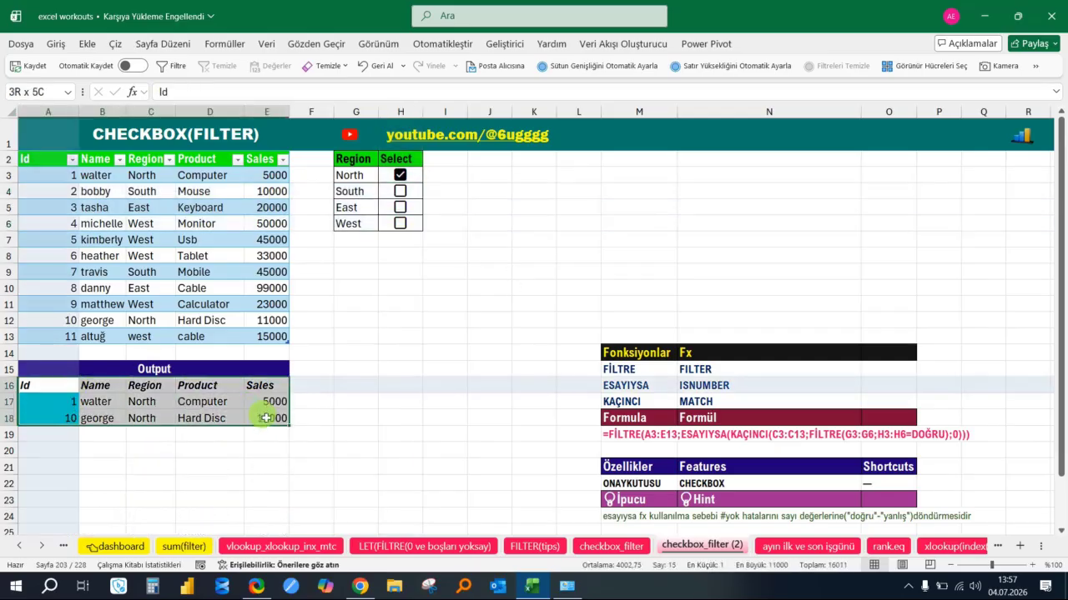
pyautogui.click(445, 336)
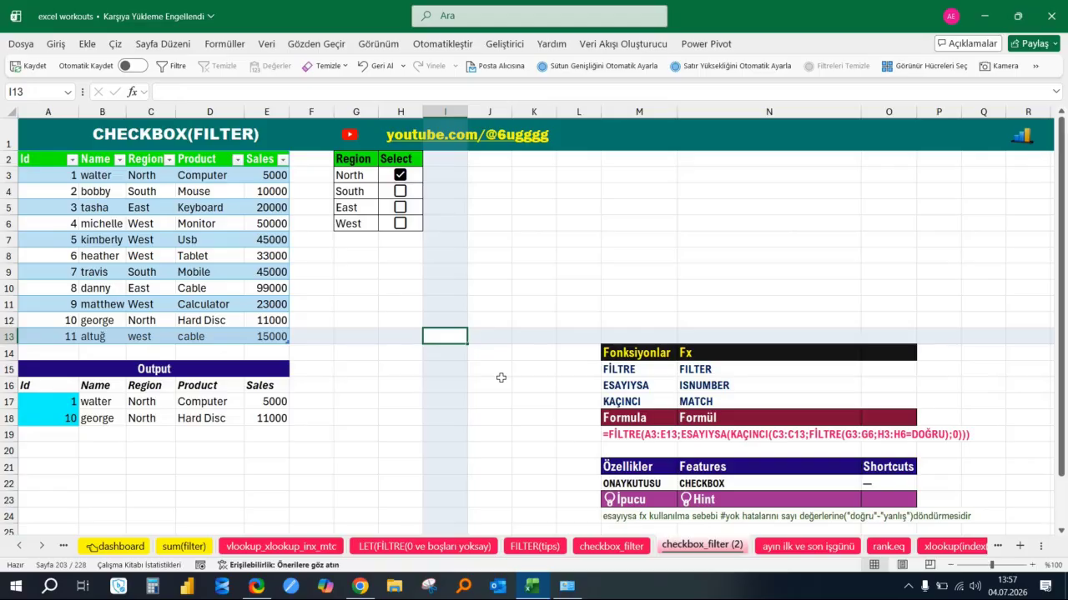